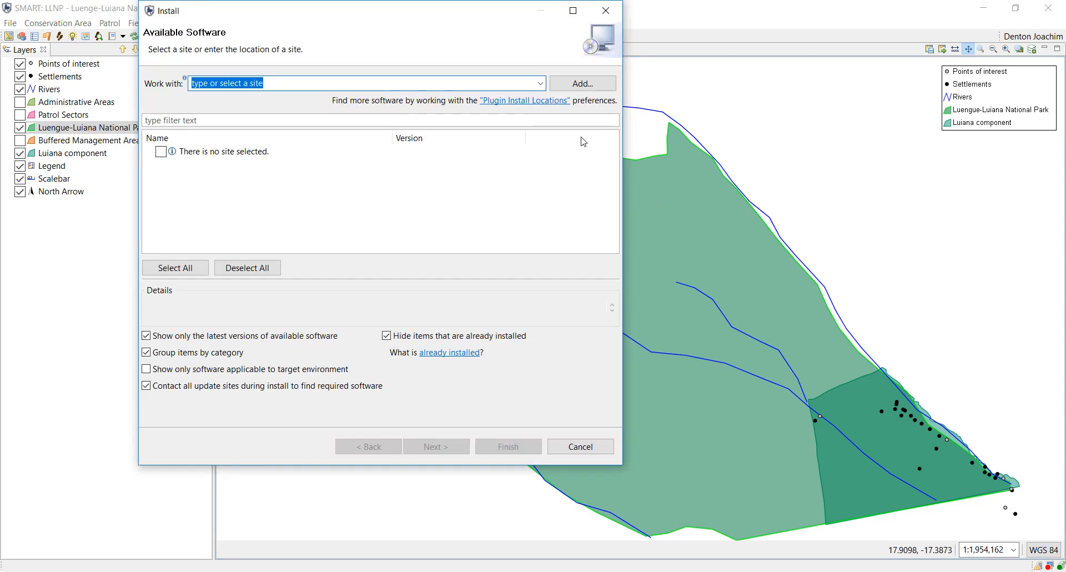
Switch the installer source to Local Update Site (5.0.3) and review the SMART Connect and Data Queue plug-ins.
left_click(540, 83)
left_click(309, 133)
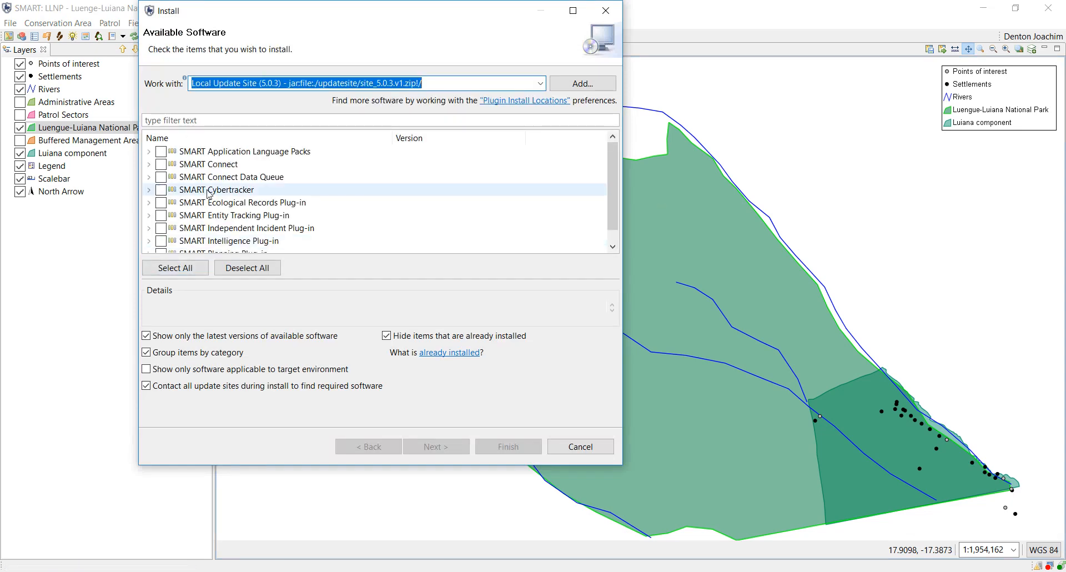
left_click(220, 167)
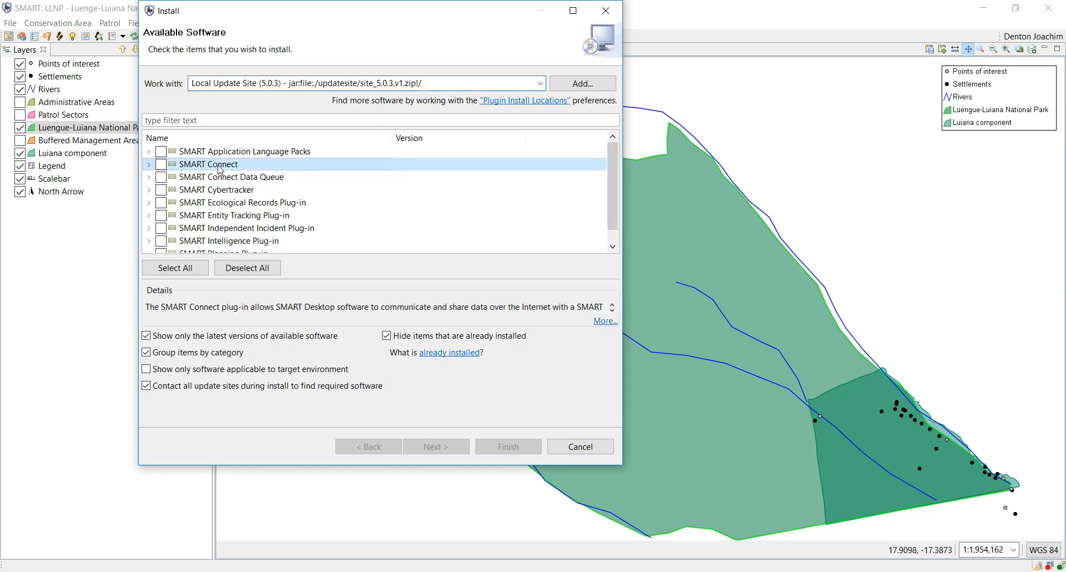
left_click(229, 178)
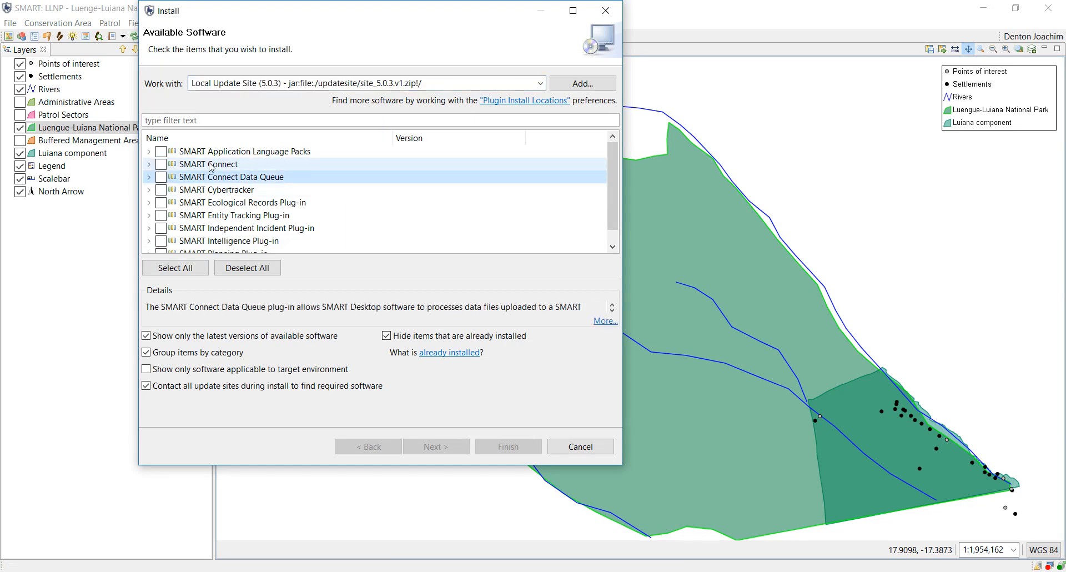
Tick SMART Connect and SMART Connect Data Queue, clear both choices, and cancel the installer.
left_click(162, 165)
left_click(163, 177)
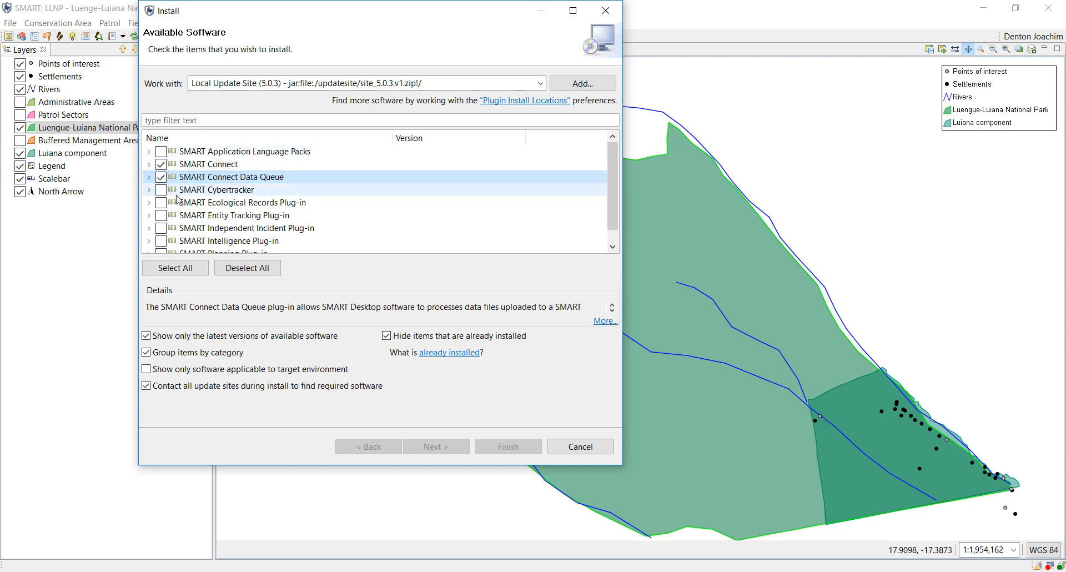
left_click(247, 268)
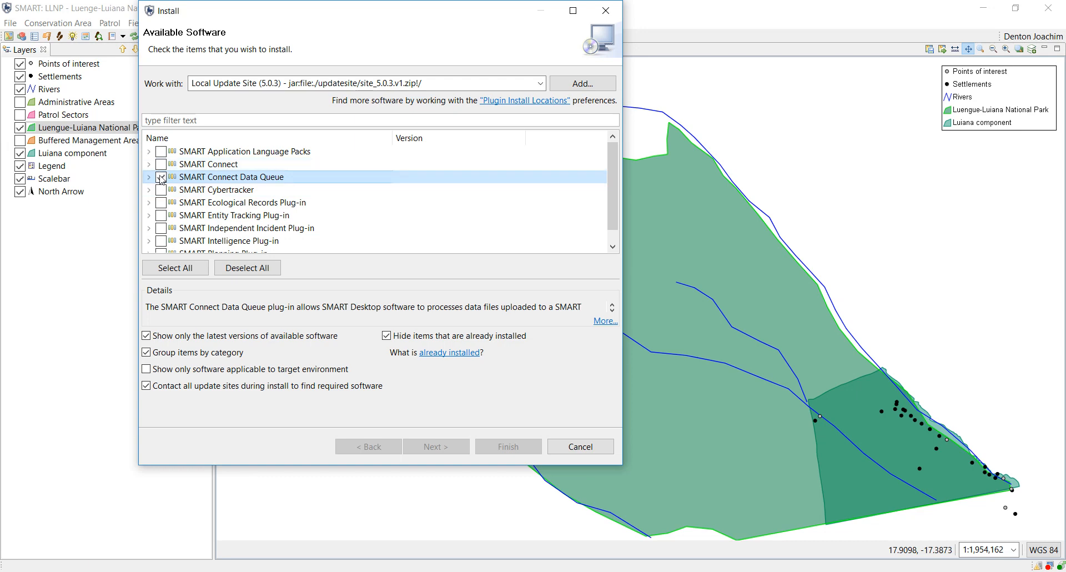
left_click(581, 446)
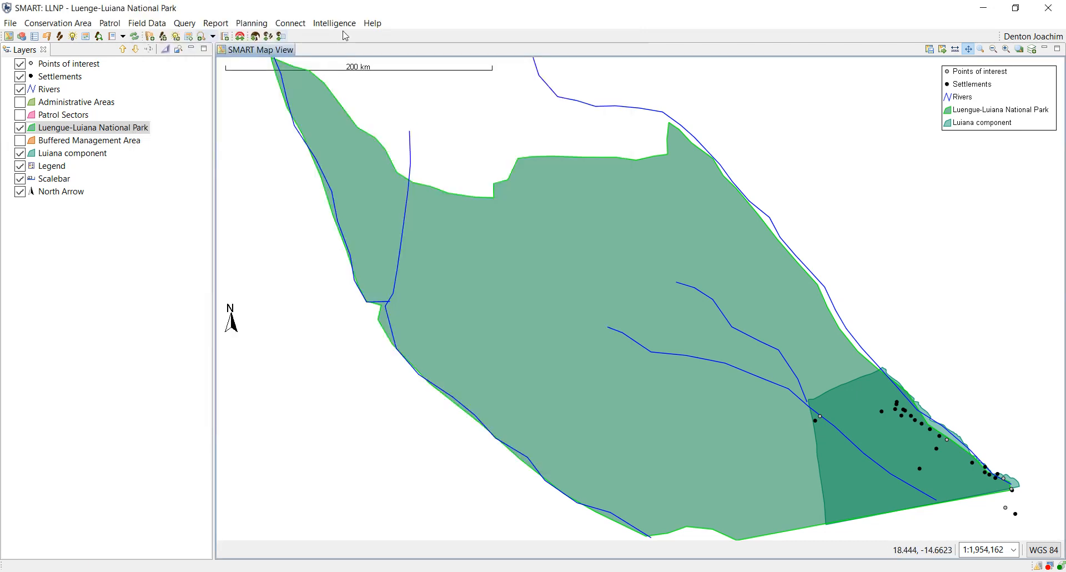
From the Connect menu, bring up Server Configuration and edit the server URL settings.
left_click(291, 23)
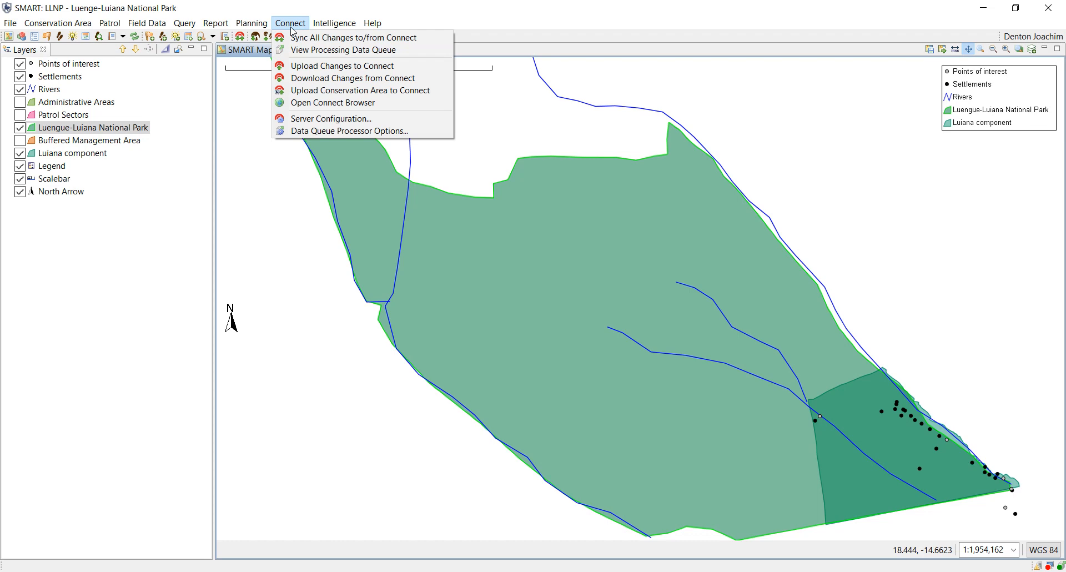
left_click(325, 121)
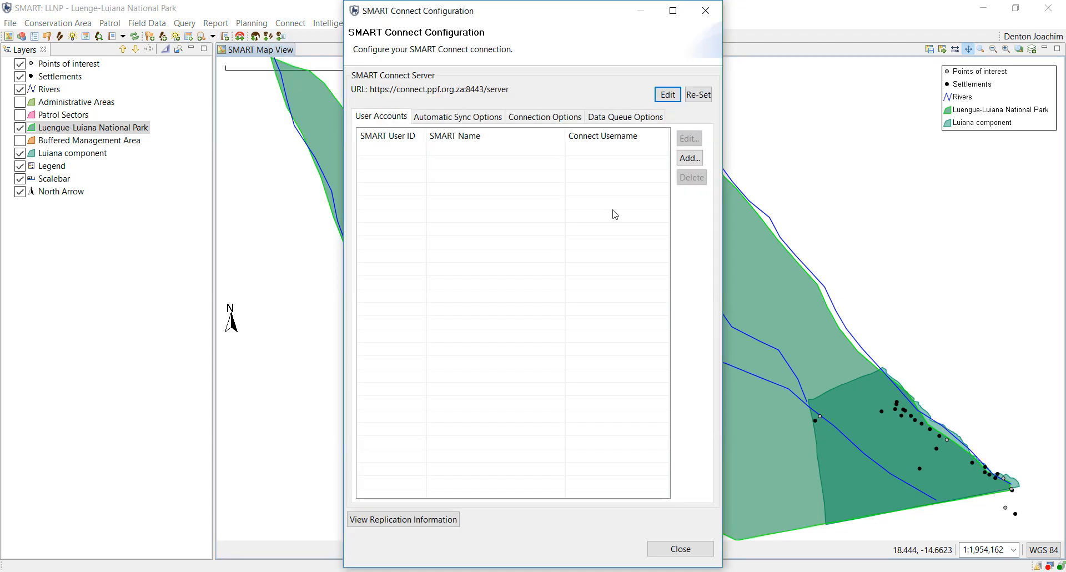
left_click(668, 95)
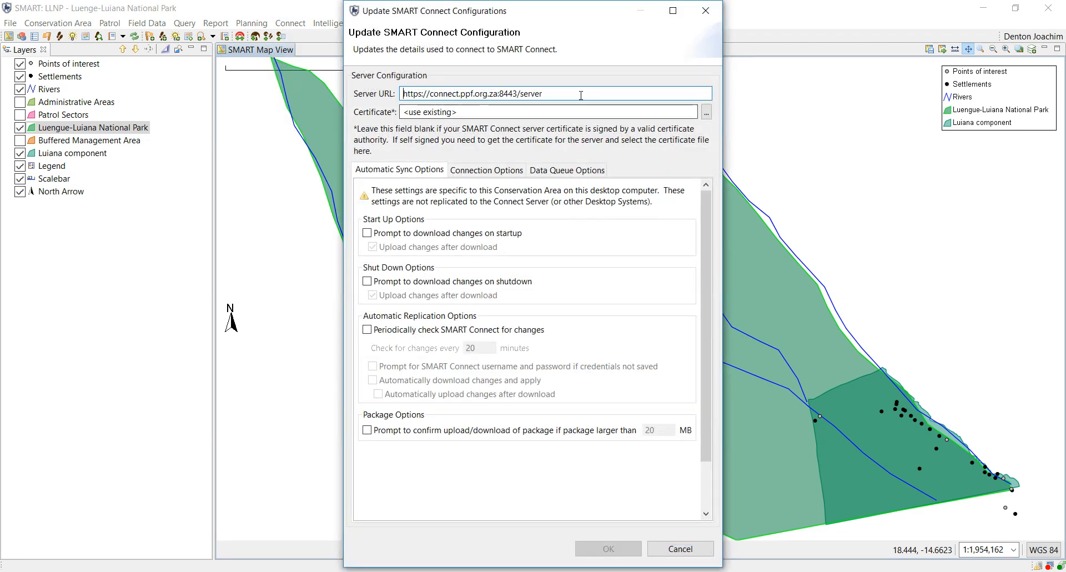
key("ctrl+a")
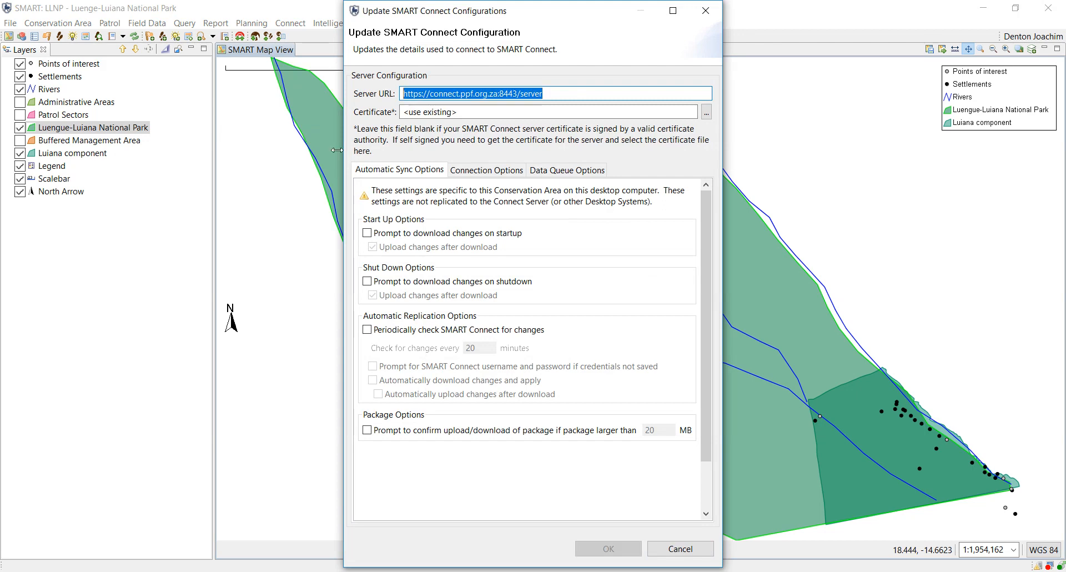
left_click(558, 94)
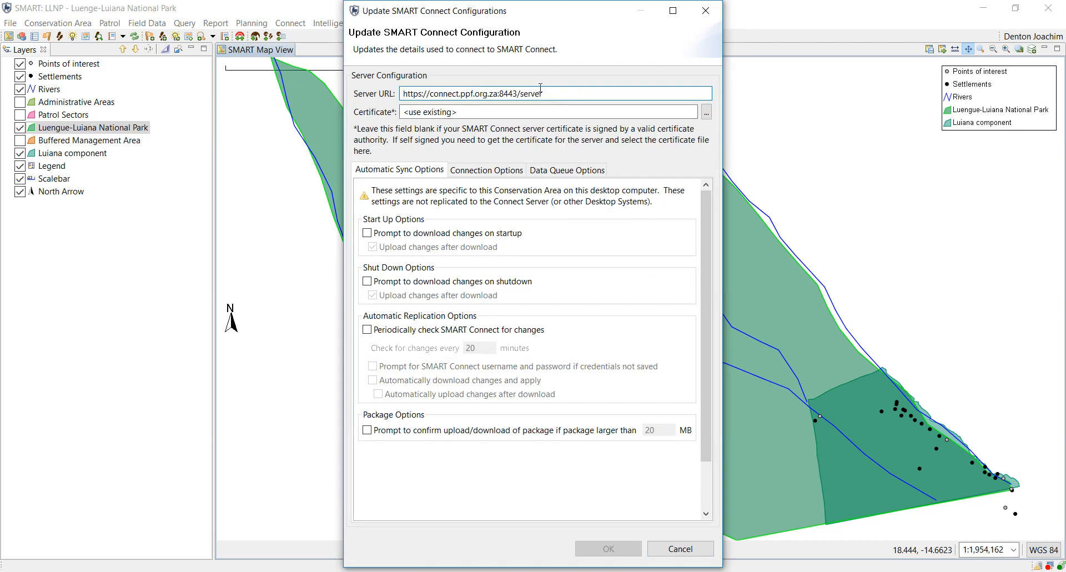
left_click_drag(561, 92, 399, 94)
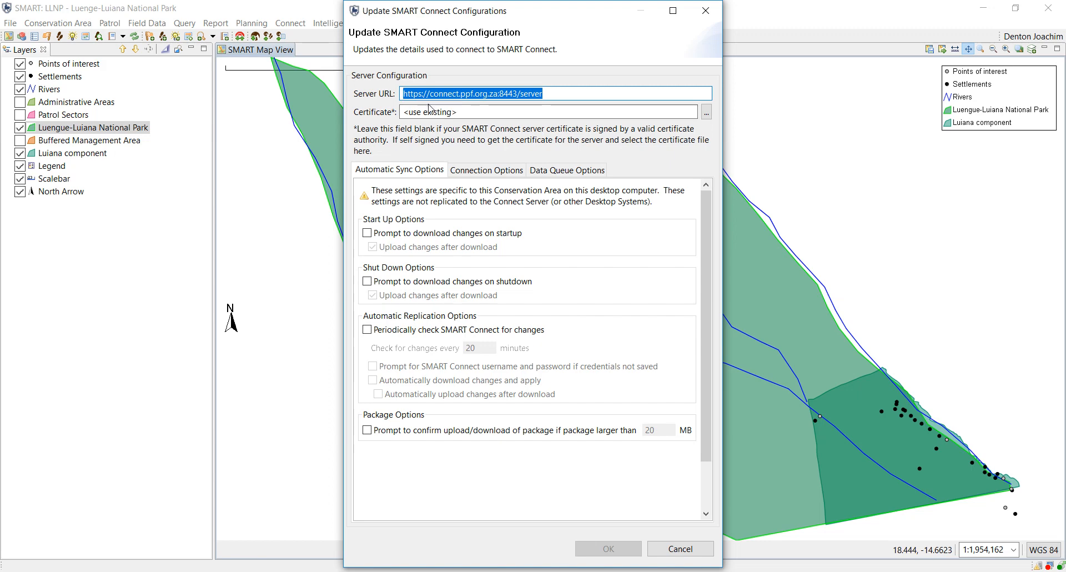
left_click(706, 113)
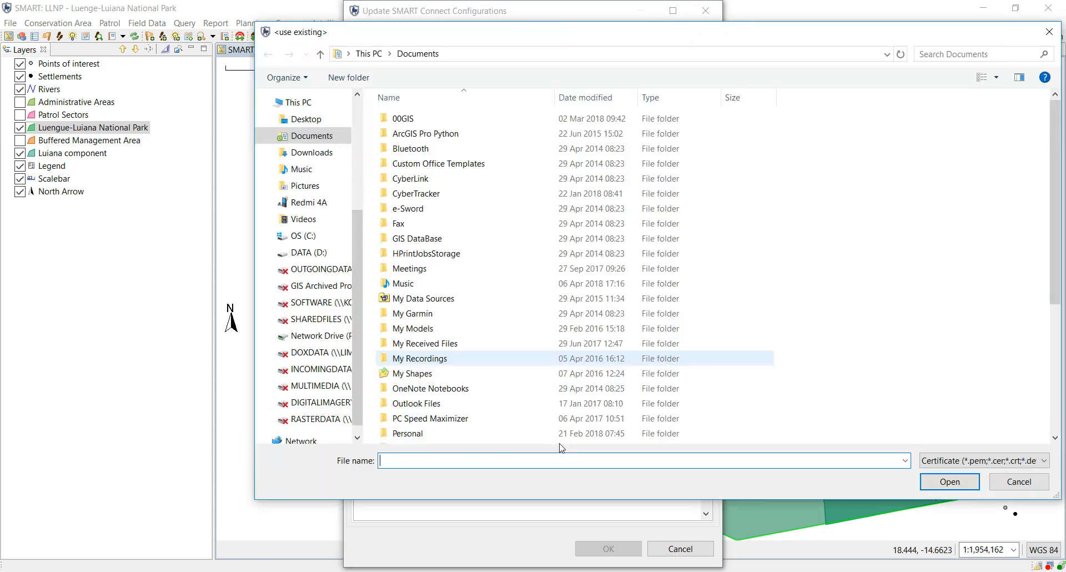
left_click(1049, 32)
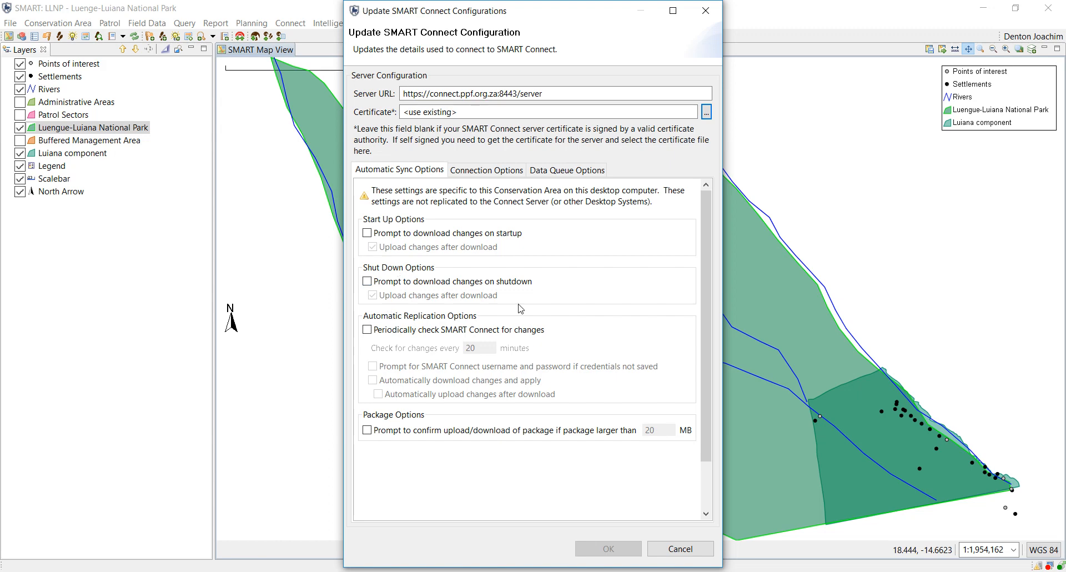
Enable download prompts on startup and shutdown with upload after download, then view Connection Options.
scroll(574, 309, "down", 3)
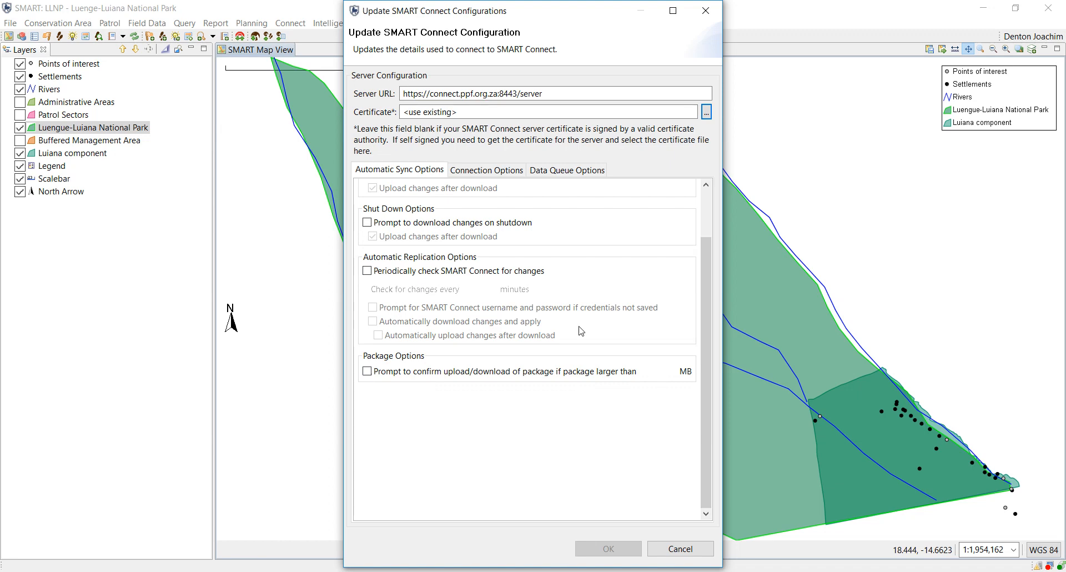
scroll(469, 313, "up", 2)
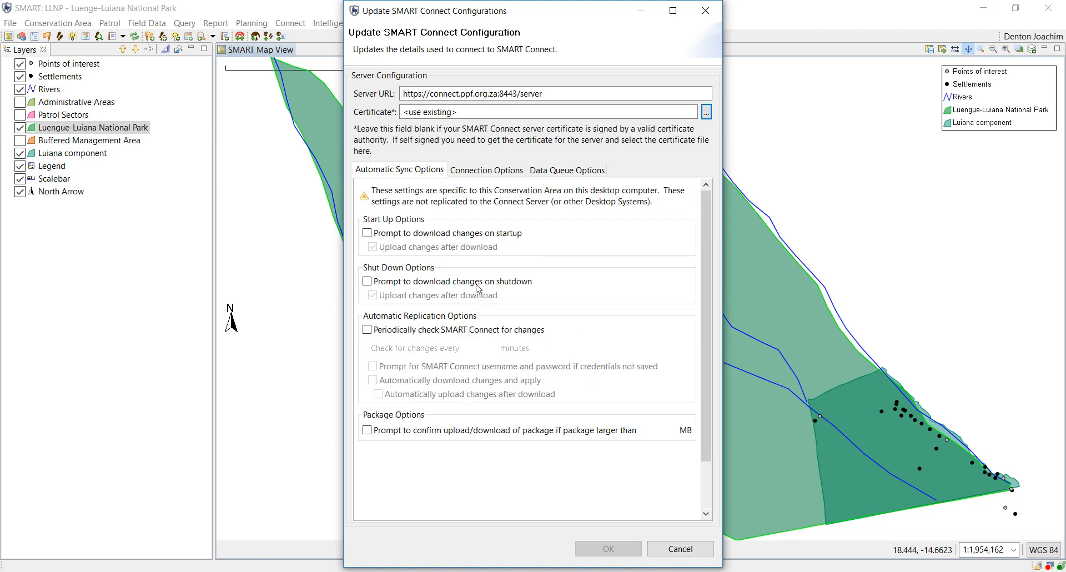
left_click(367, 281)
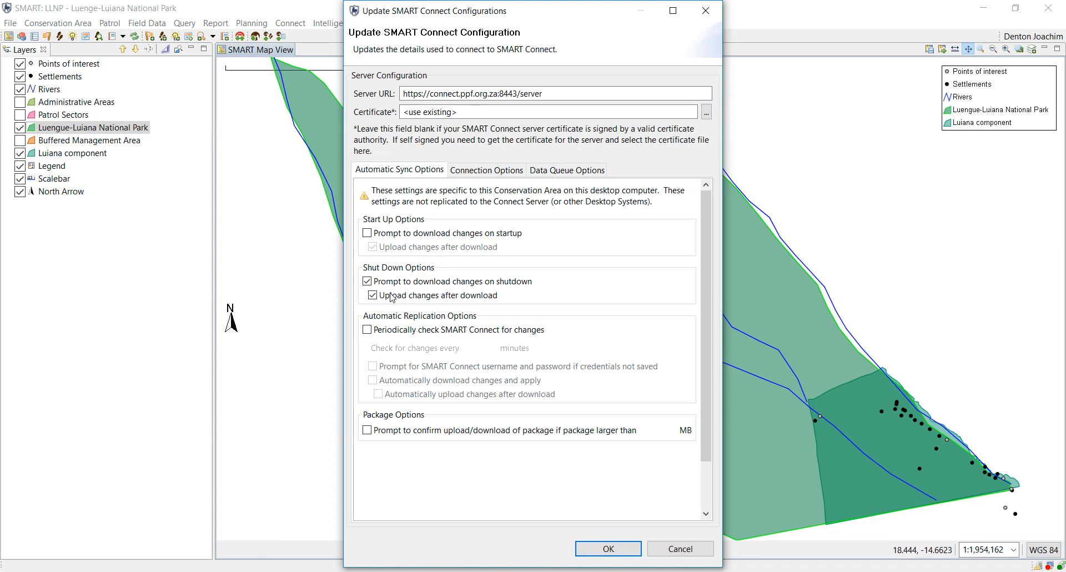
left_click(367, 234)
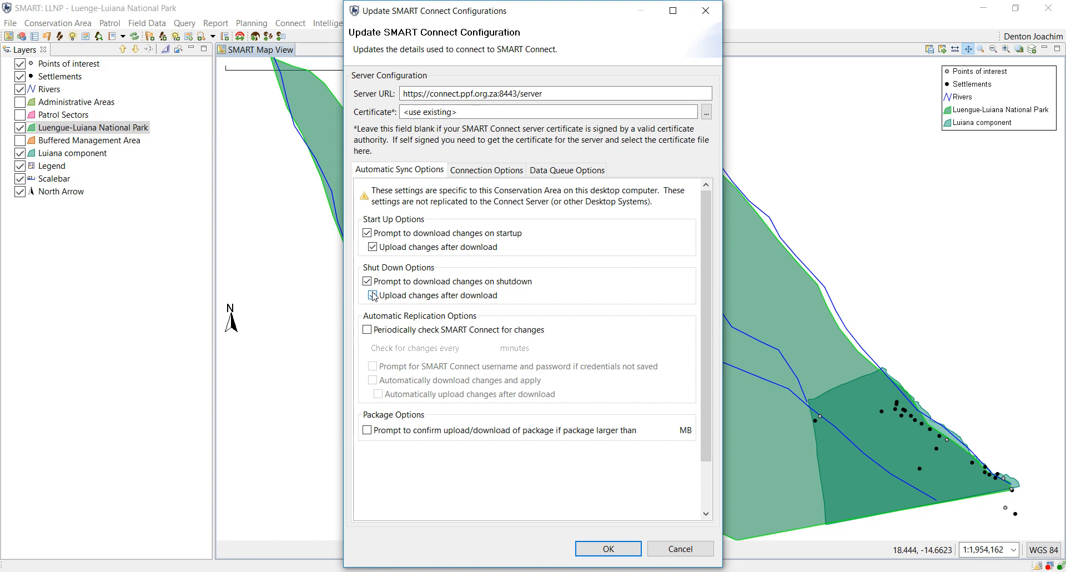
left_click(374, 296)
left_click(476, 171)
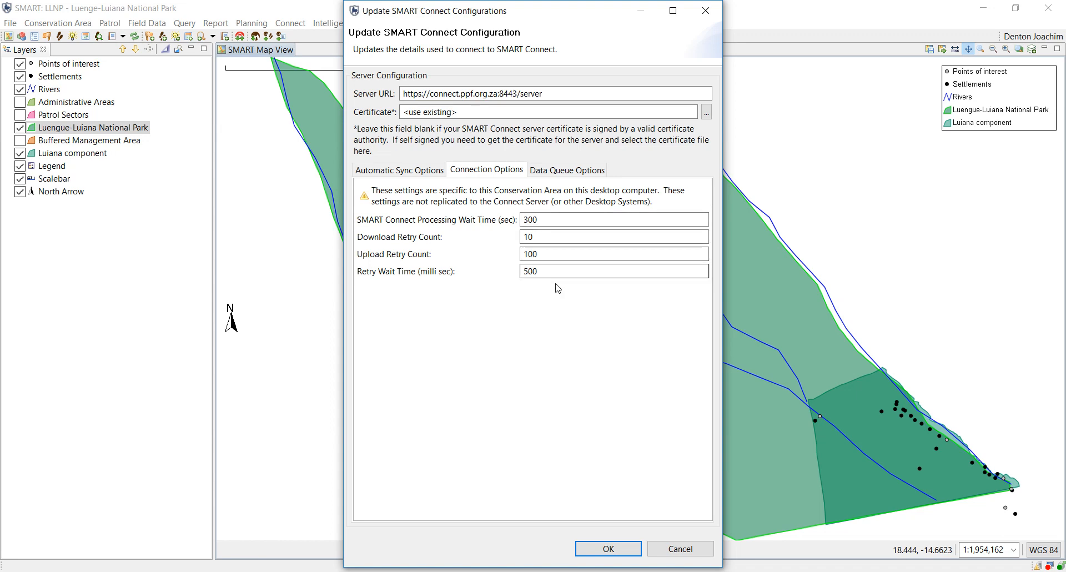
Have the data queue check every 30 minutes and automatically download and process new items; confirm with OK.
left_click(561, 170)
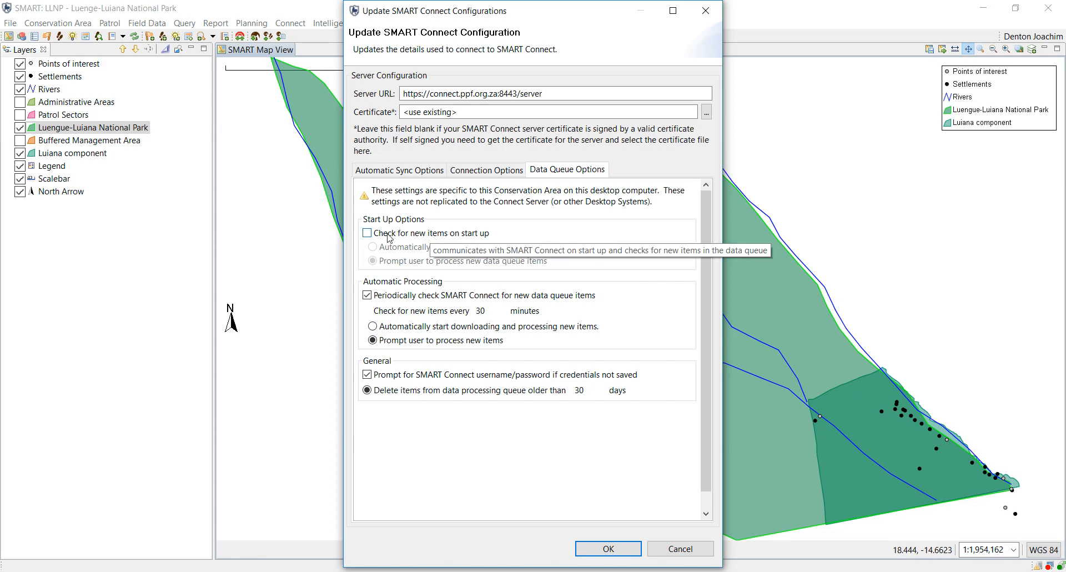
left_click(367, 233)
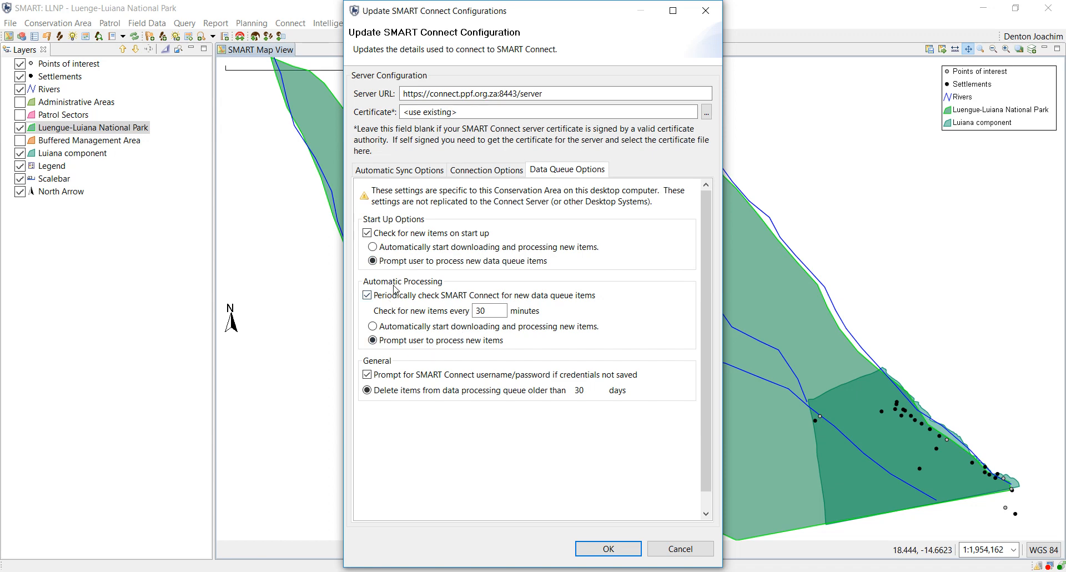
left_click(367, 232)
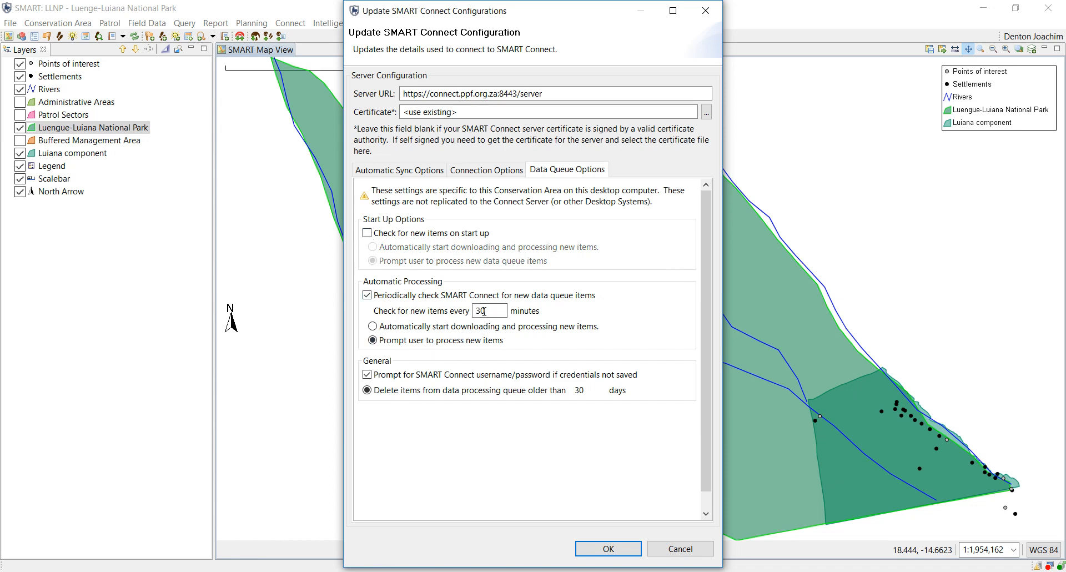
double_click(497, 307)
left_click(425, 328)
left_click(613, 550)
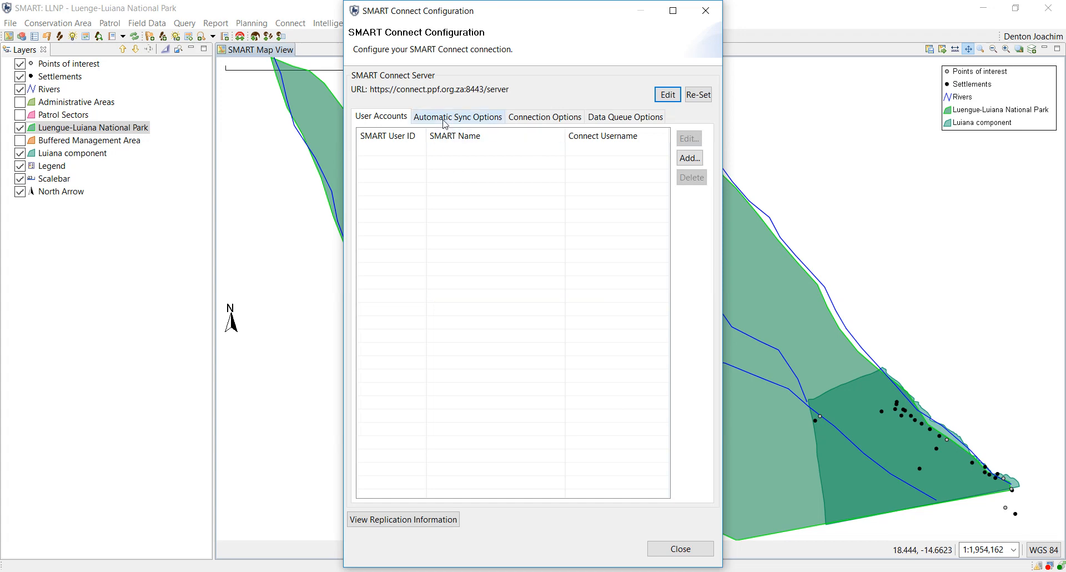
Start linking a new user account with the desktop account ticked, dismissing the invalid username error.
left_click(425, 117)
left_click(400, 117)
left_click(689, 158)
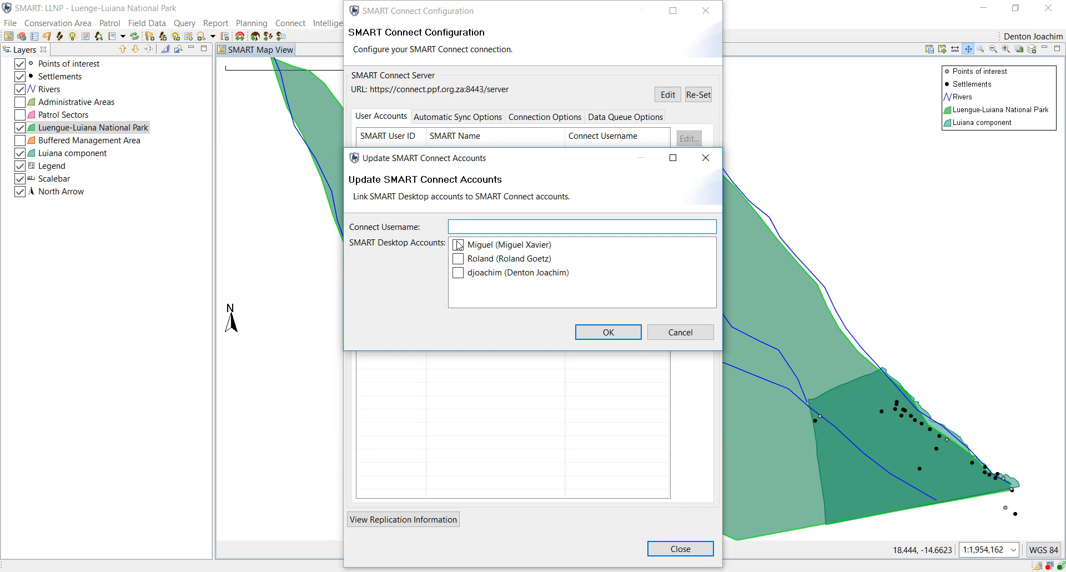
left_click(458, 272)
left_click(609, 332)
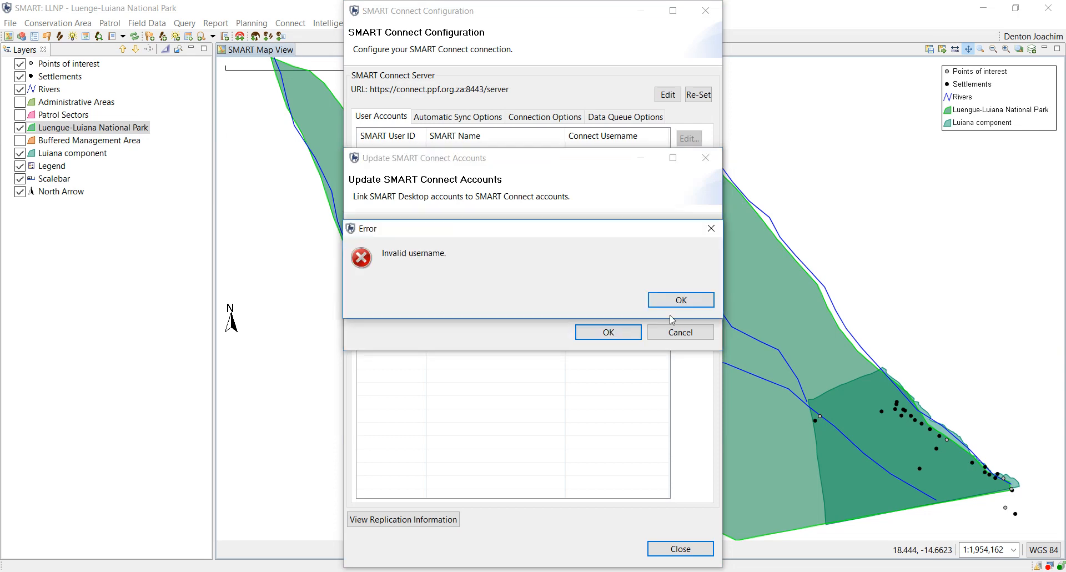
left_click(681, 300)
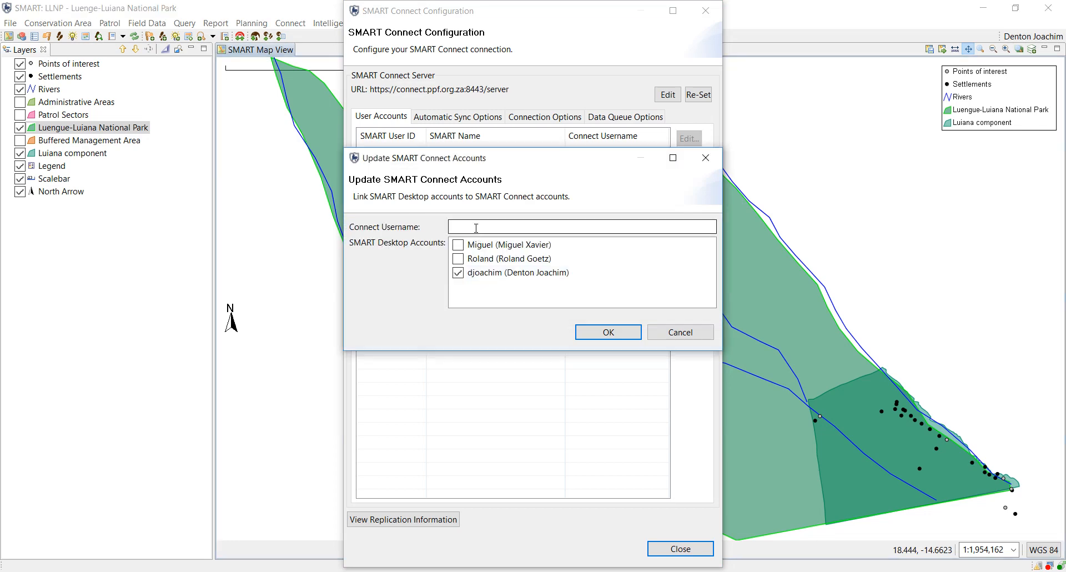
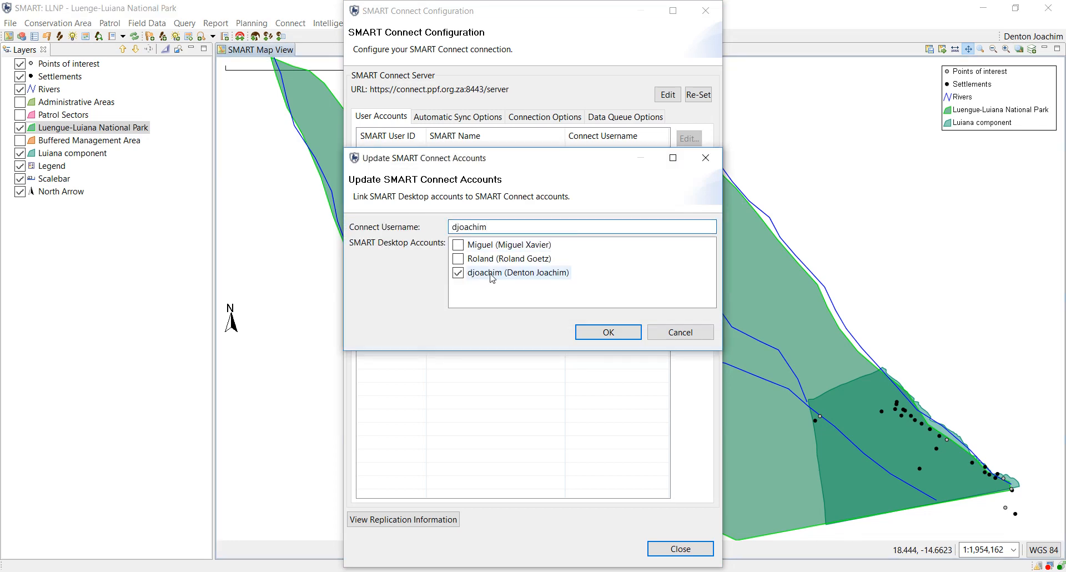
Enter the Connect username, confirm the account link, and close the Connect configuration.
left_click(604, 330)
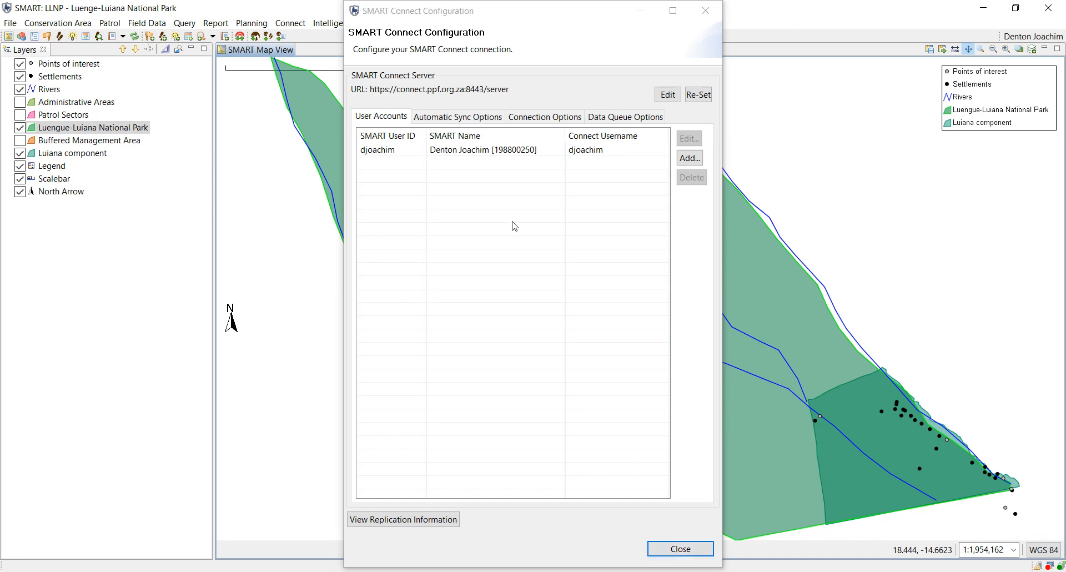
left_click(489, 150)
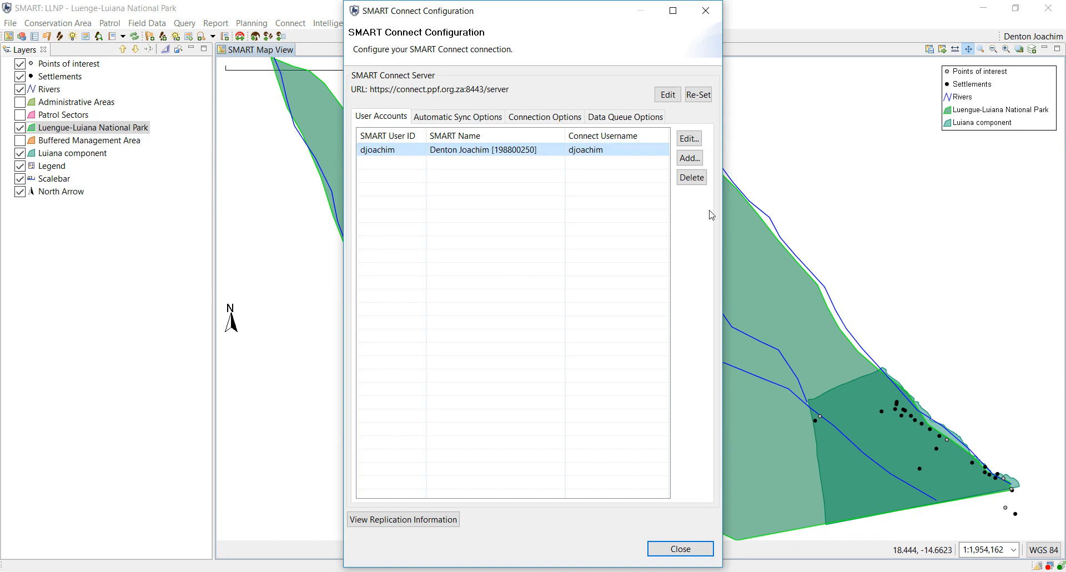
left_click(706, 19)
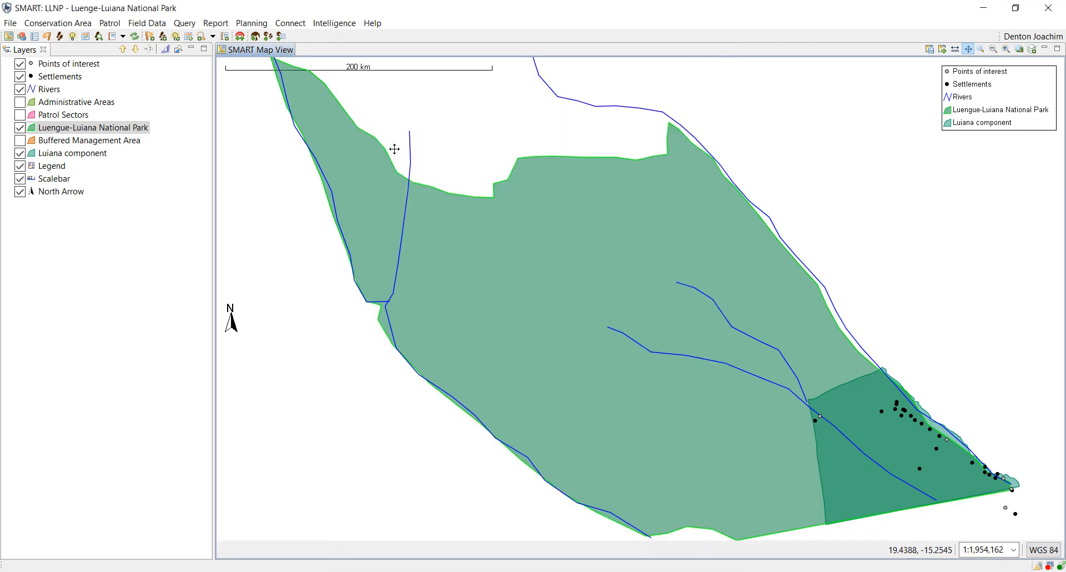
left_click(73, 25)
Edit the Training configurable data model and show its SMART Connect settings.
left_click(99, 142)
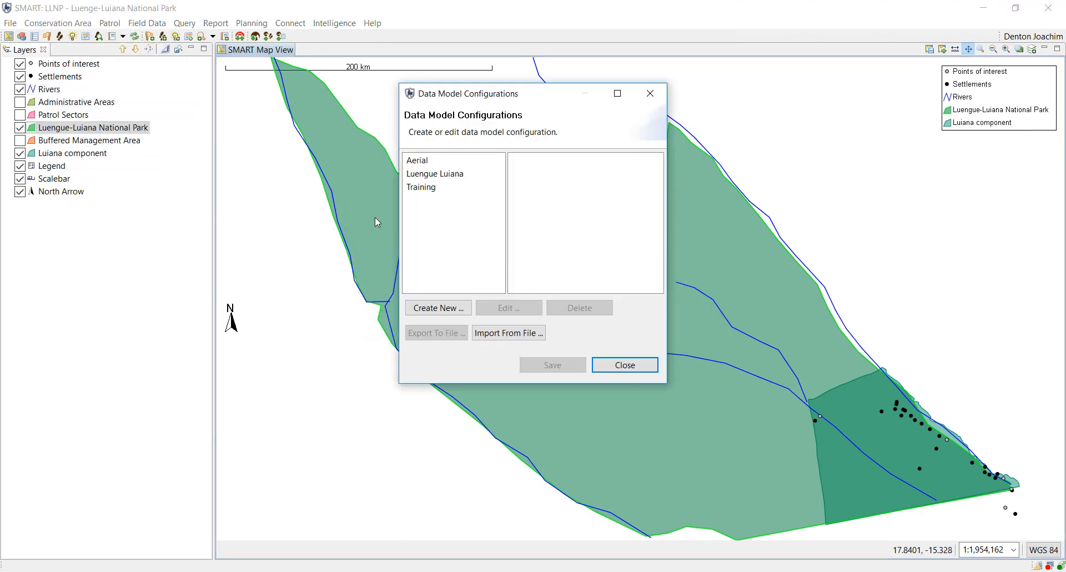
left_click(435, 188)
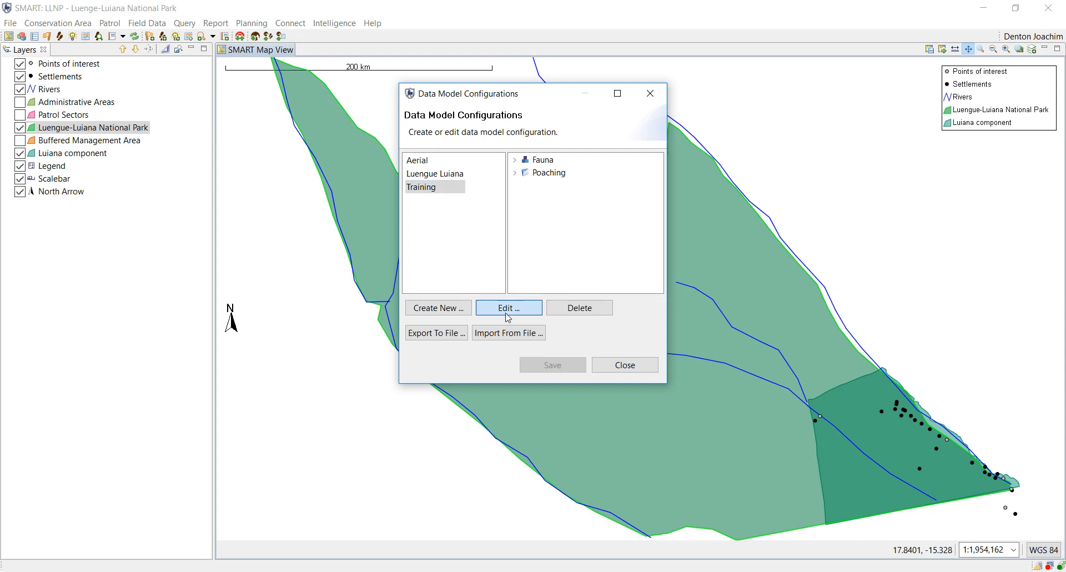
left_click(507, 317)
left_click(501, 80)
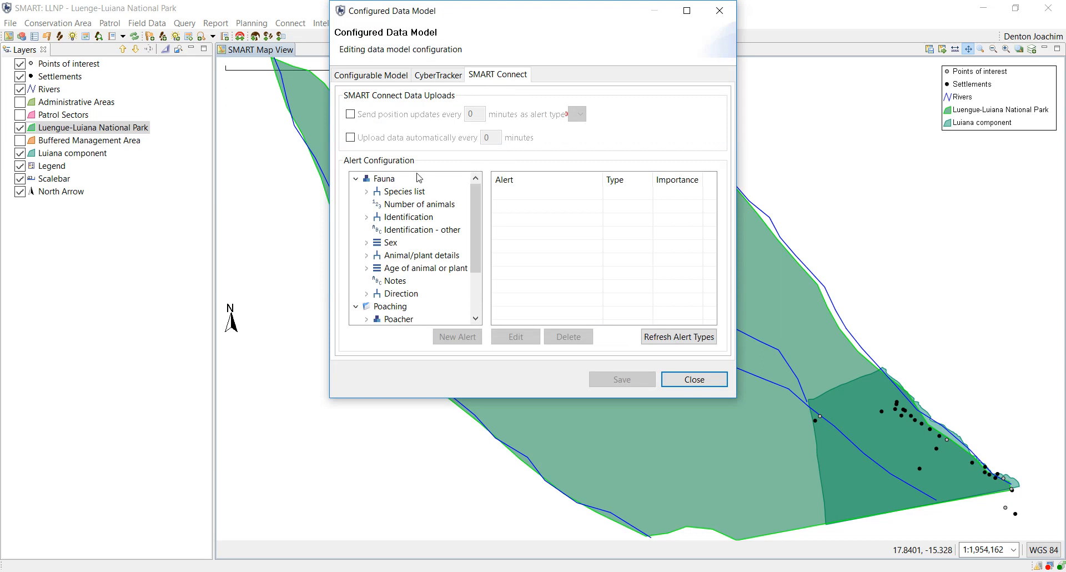
Leave position updates off, find the alert type list empty, and turn on automatic data upload.
left_click(350, 114)
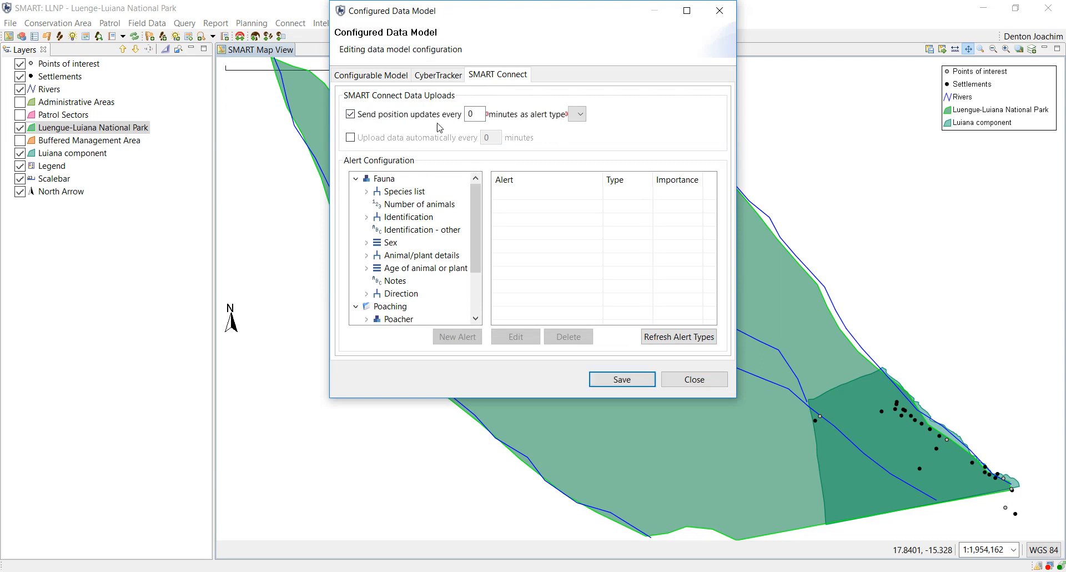
double_click(471, 114)
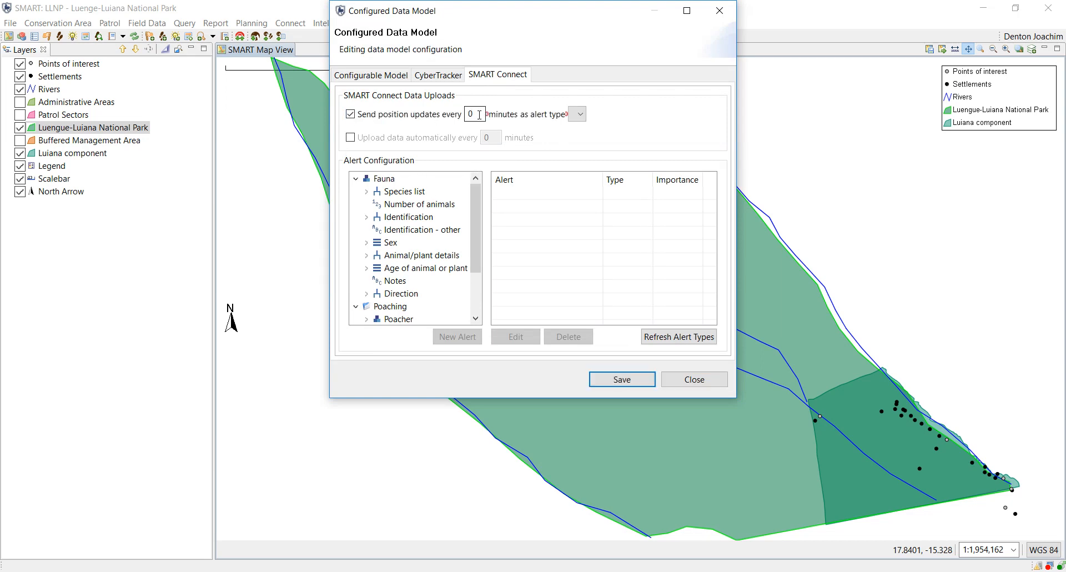
left_click(579, 115)
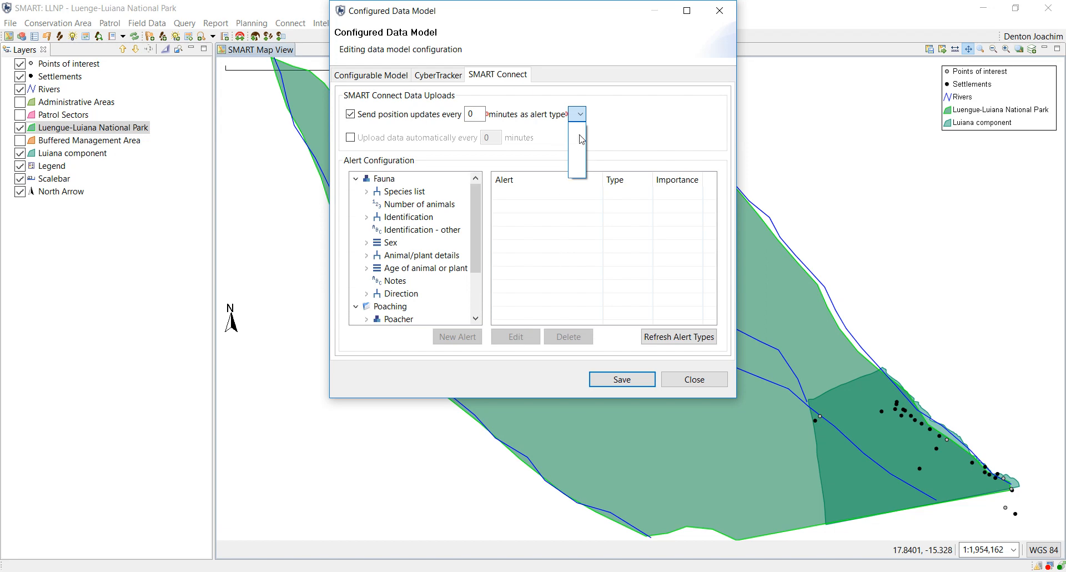
left_click(352, 123)
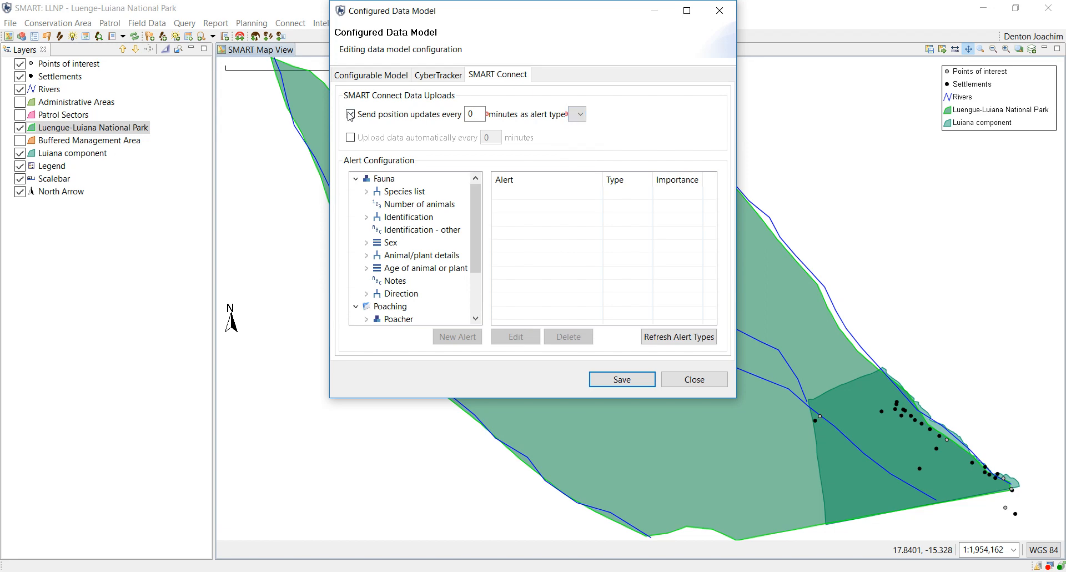
left_click(352, 124)
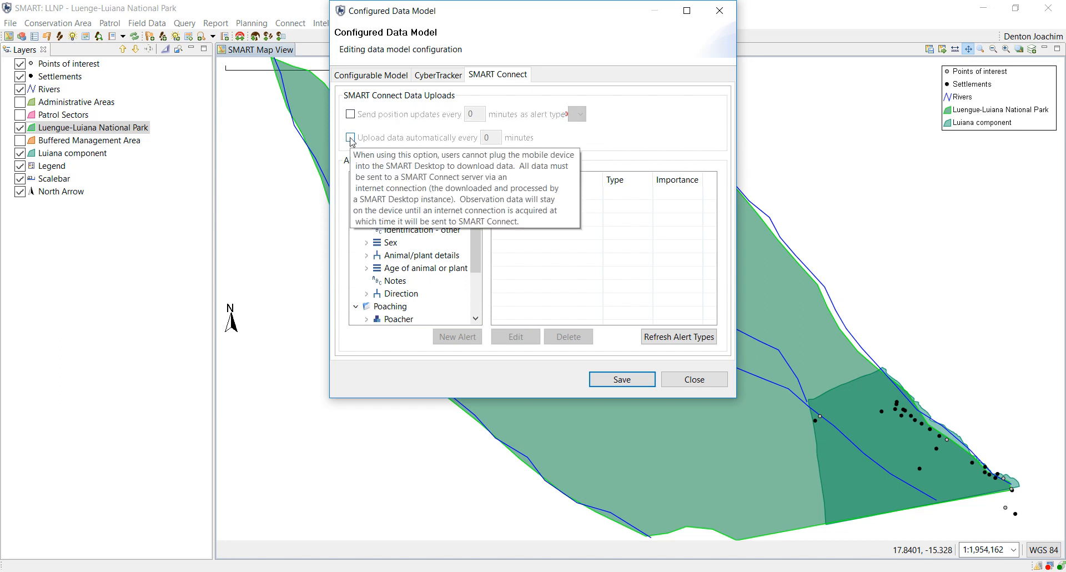
left_click(351, 137)
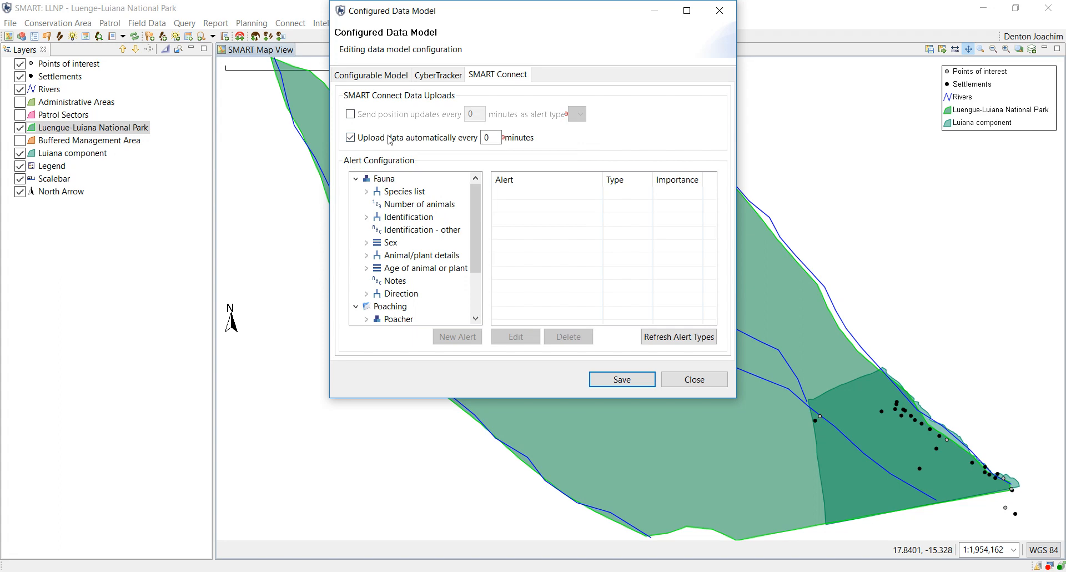
mouse_move(362, 144)
Set the automatic upload interval to 25 minutes and select Fauna in the alert tree.
double_click(491, 137)
type("25")
scroll(478, 226, "down", 1)
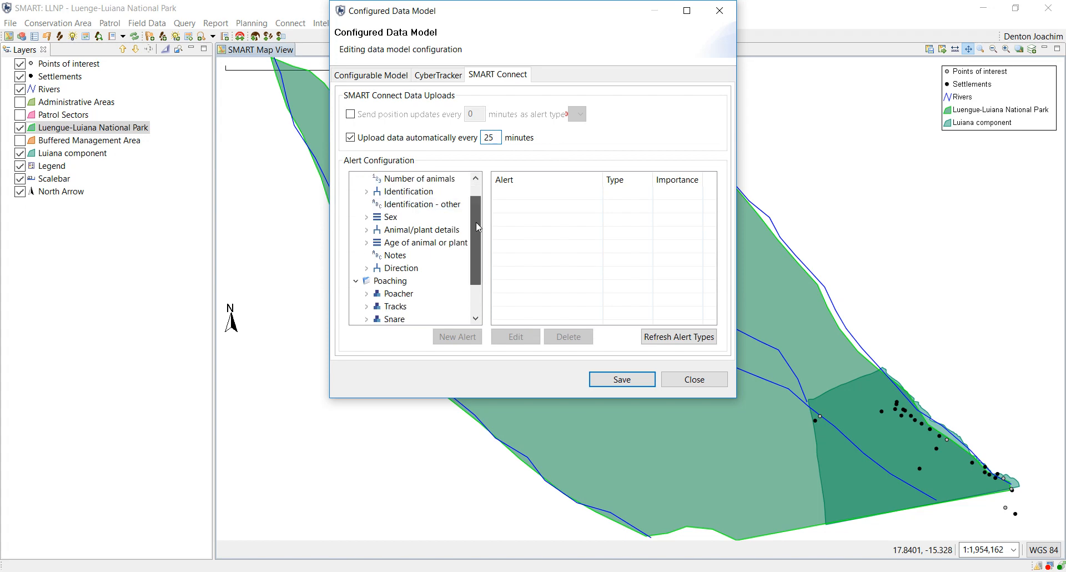
scroll(477, 226, "up", 1)
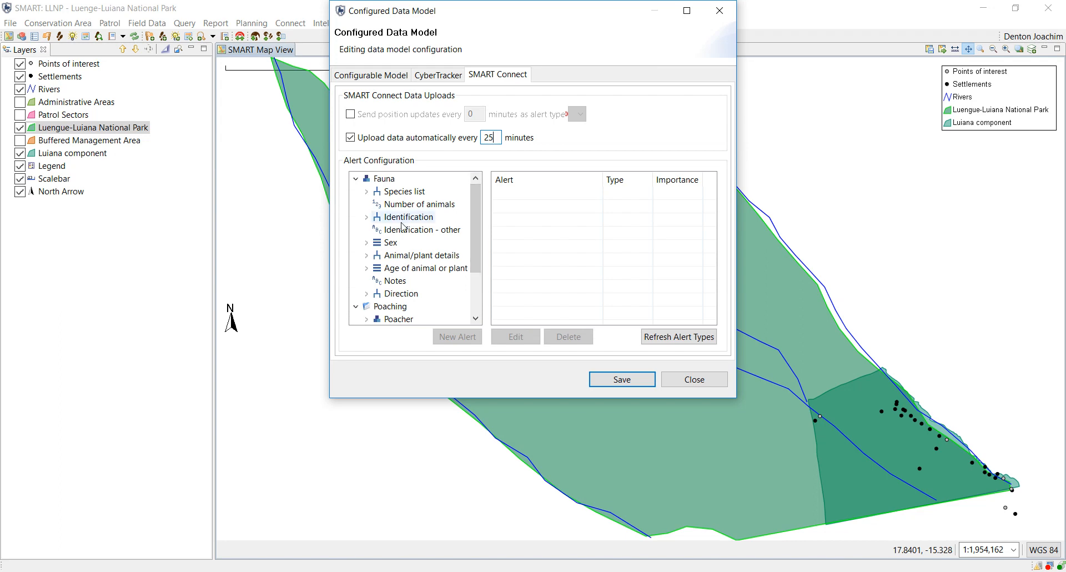
left_click(416, 207)
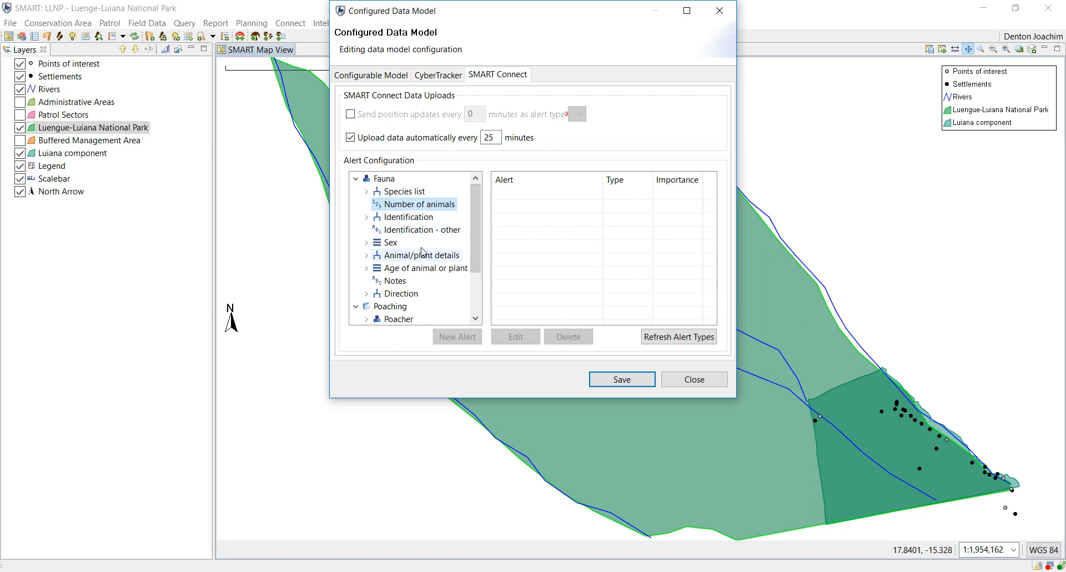
left_click(382, 180)
left_click_drag(479, 216, 482, 188)
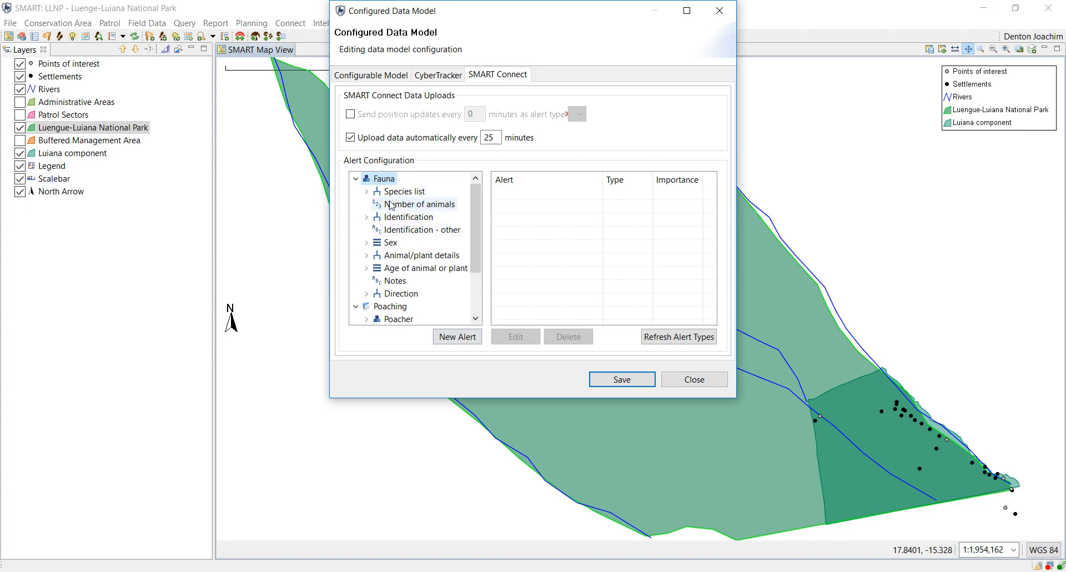
Expand Species > Fauna > Predator, select Lion, and start a new alert.
left_click(367, 191)
left_click(378, 204)
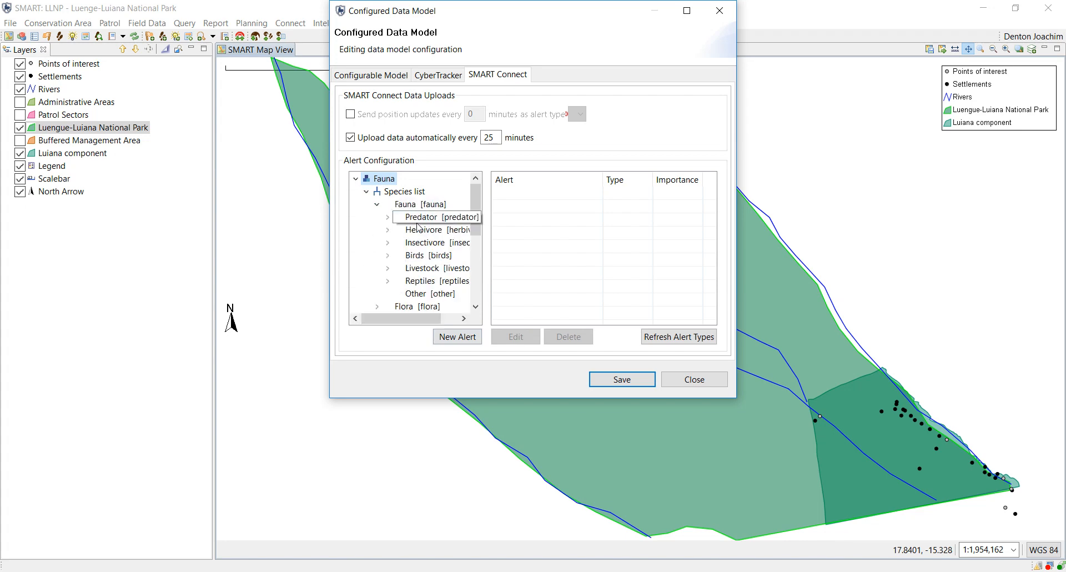
left_click(388, 217)
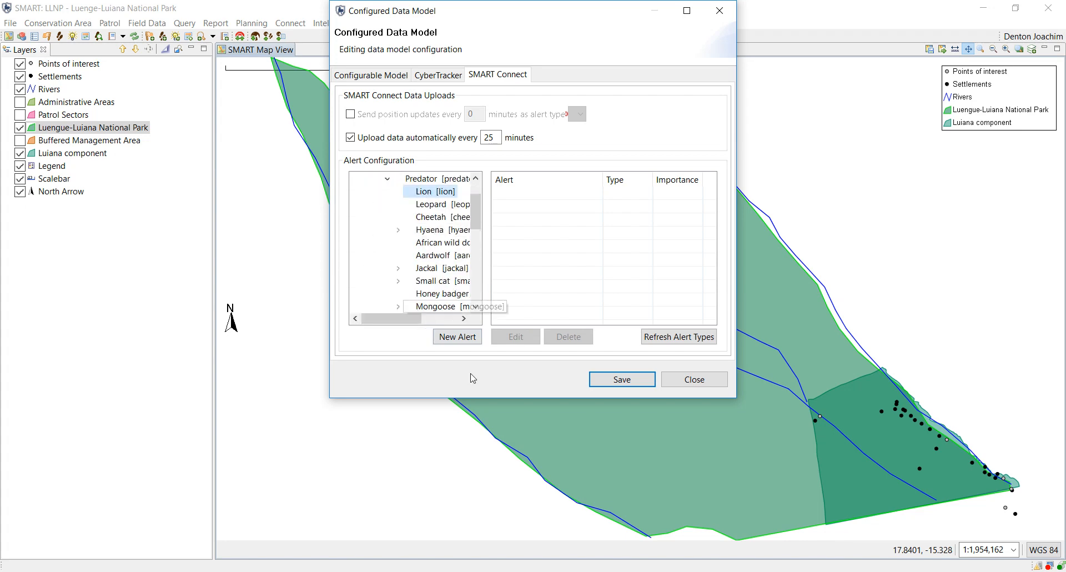
left_click(426, 198)
left_click(455, 338)
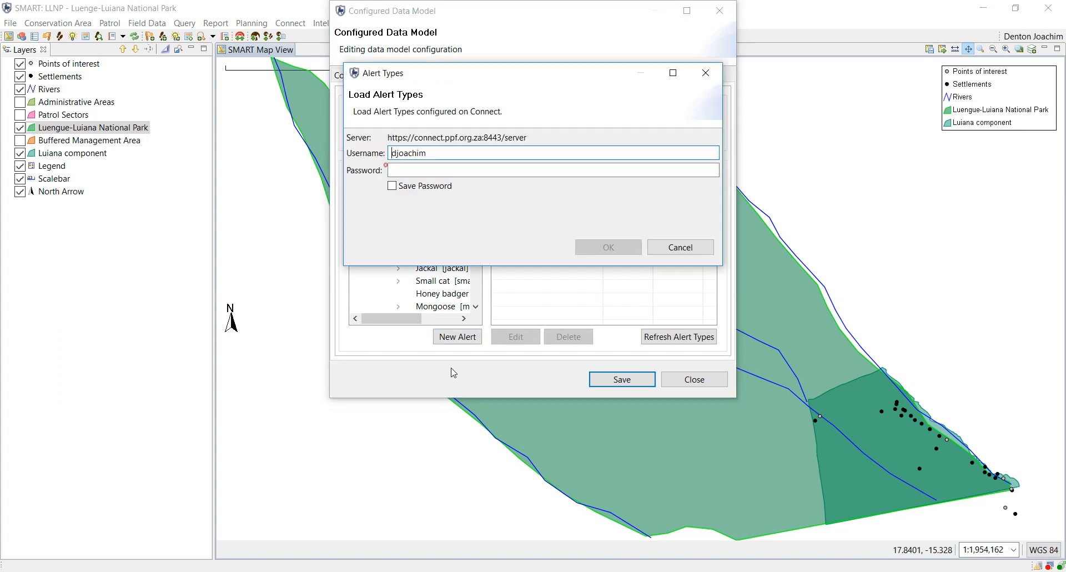
Log in with the account password, then dismiss the connection error and no-alert-types warnings.
left_click(454, 166)
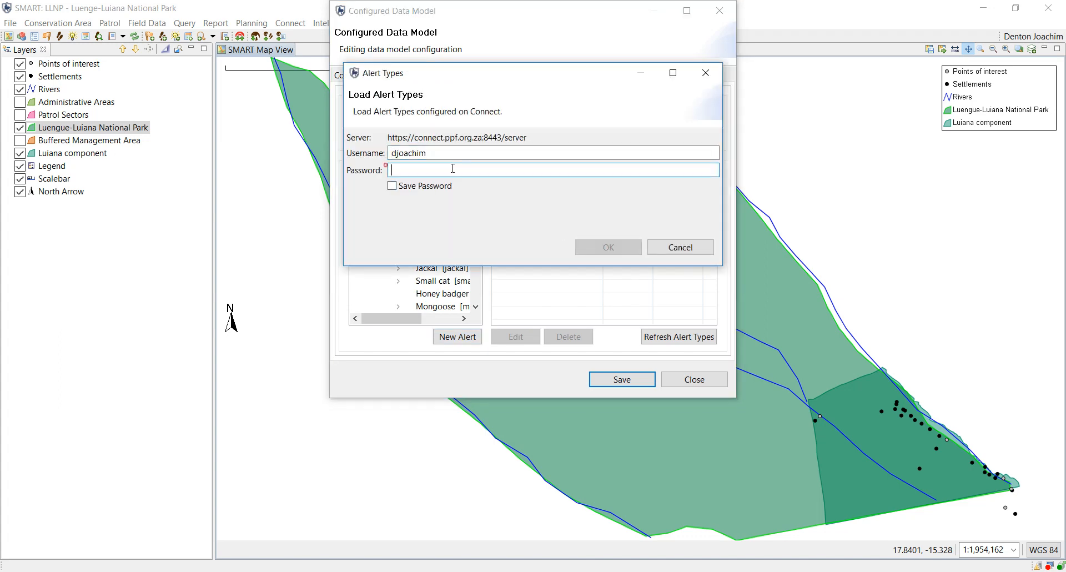
type("•••••••••••")
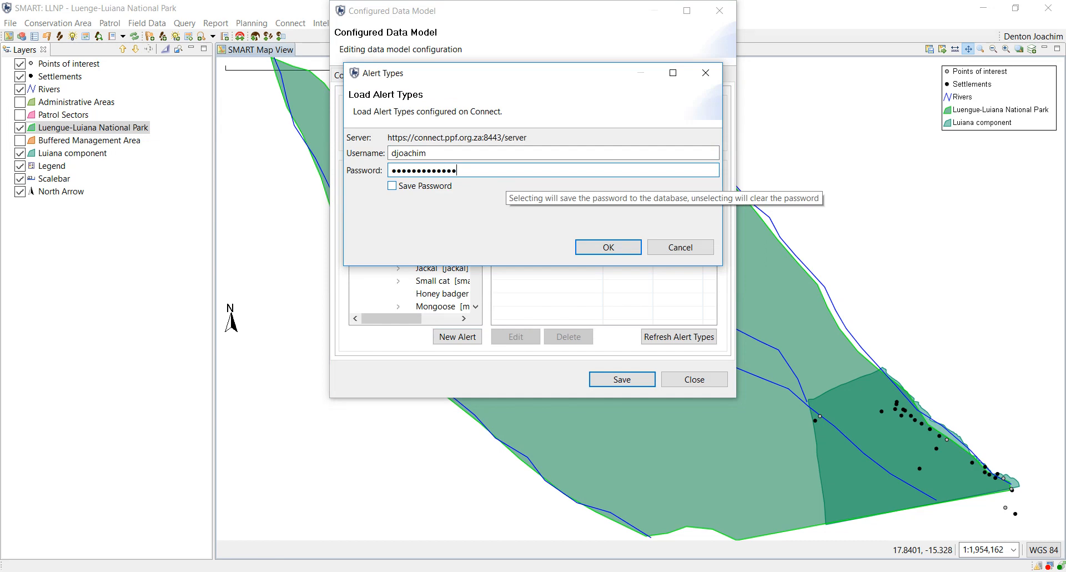
key("Return")
left_click(703, 180)
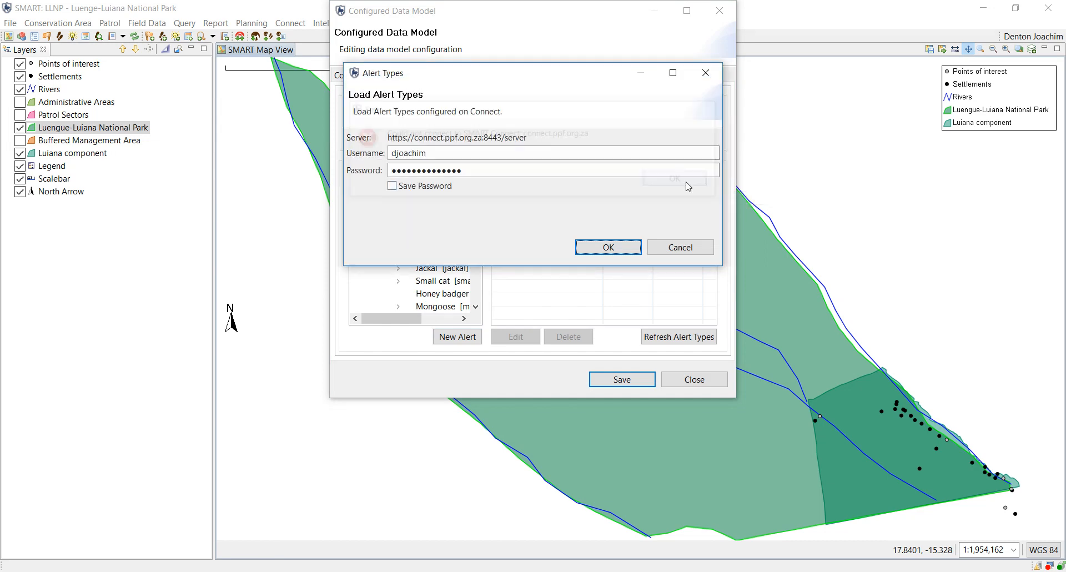
left_click(683, 248)
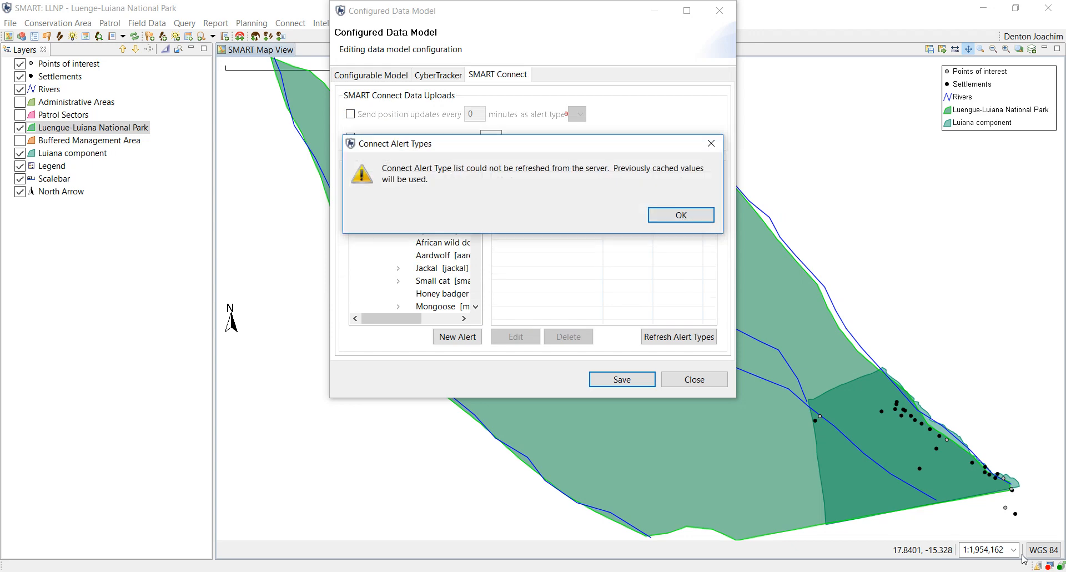
left_click(688, 217)
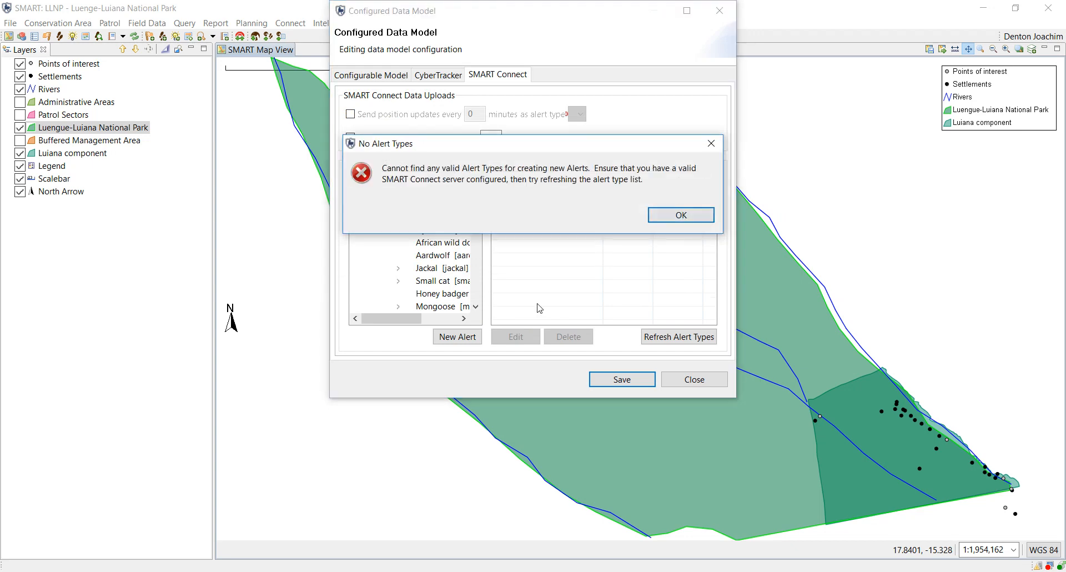
left_click(679, 217)
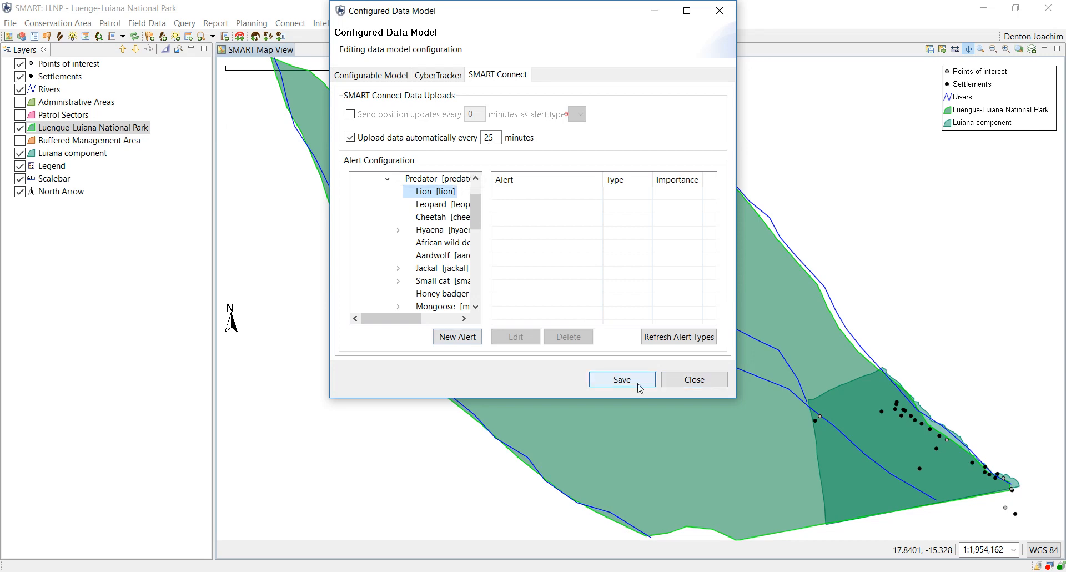
Close the data model editor without saving, close Data Model Configurations, and browse the Field Data and Connect menus.
left_click(694, 381)
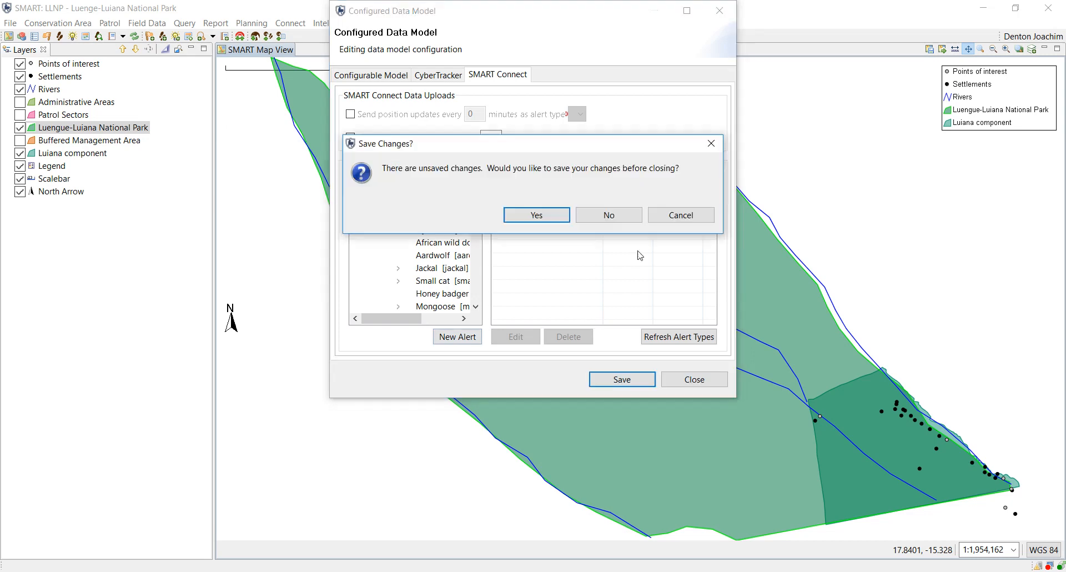
left_click(609, 214)
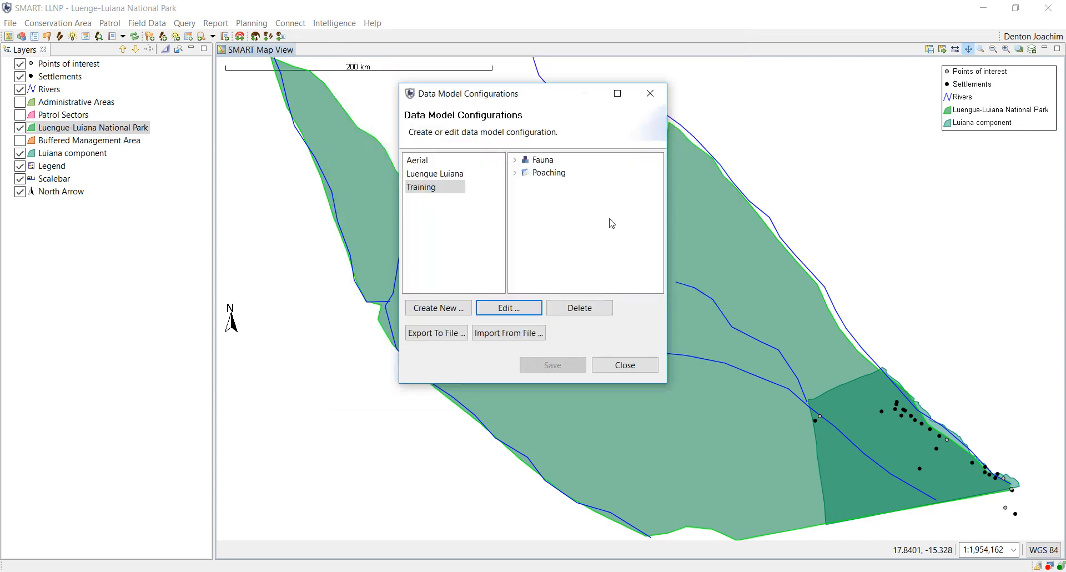
left_click(627, 365)
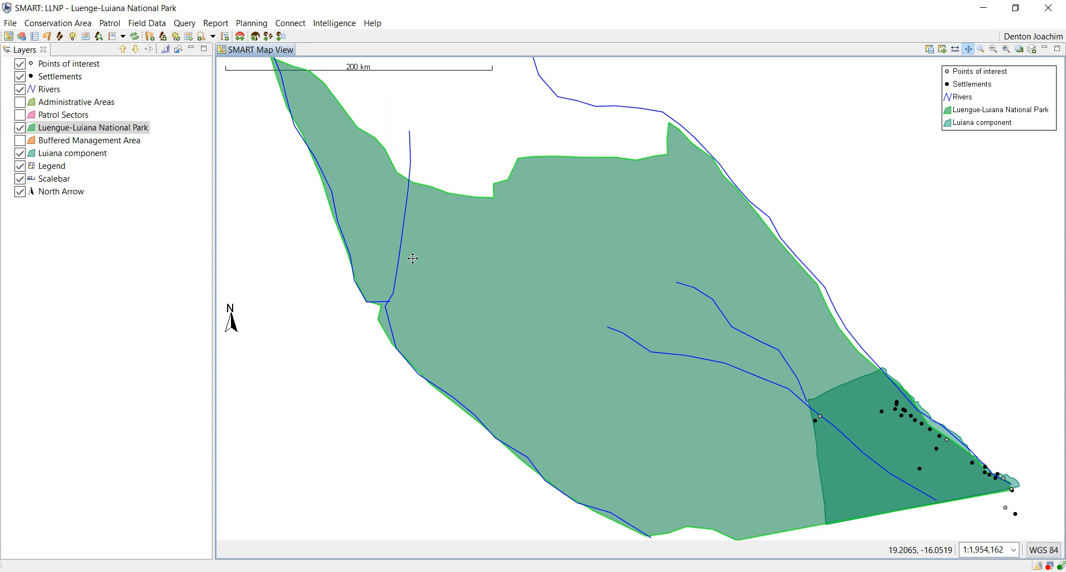
left_click(147, 22)
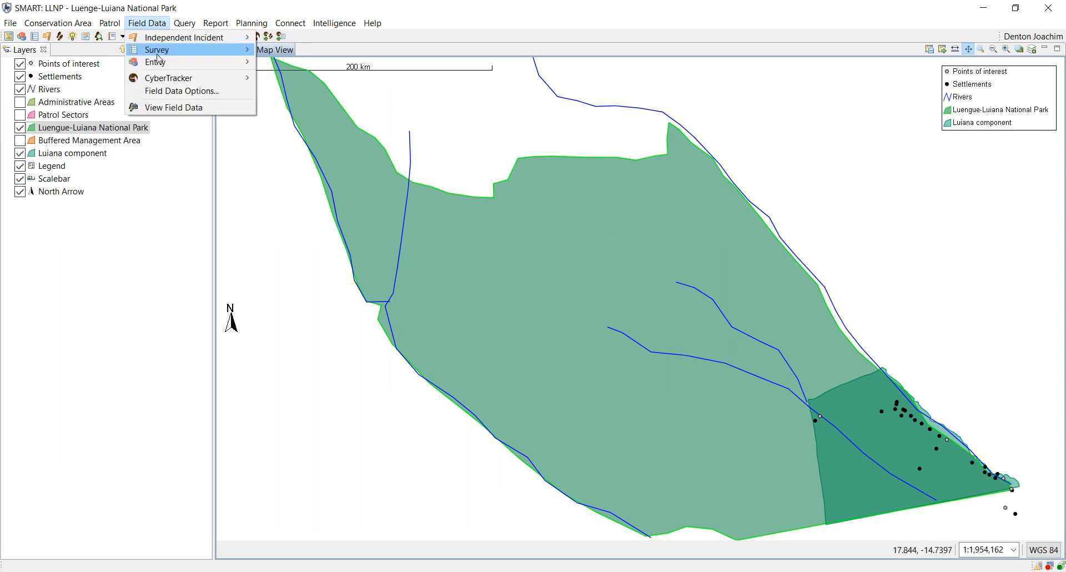
mouse_move(169, 78)
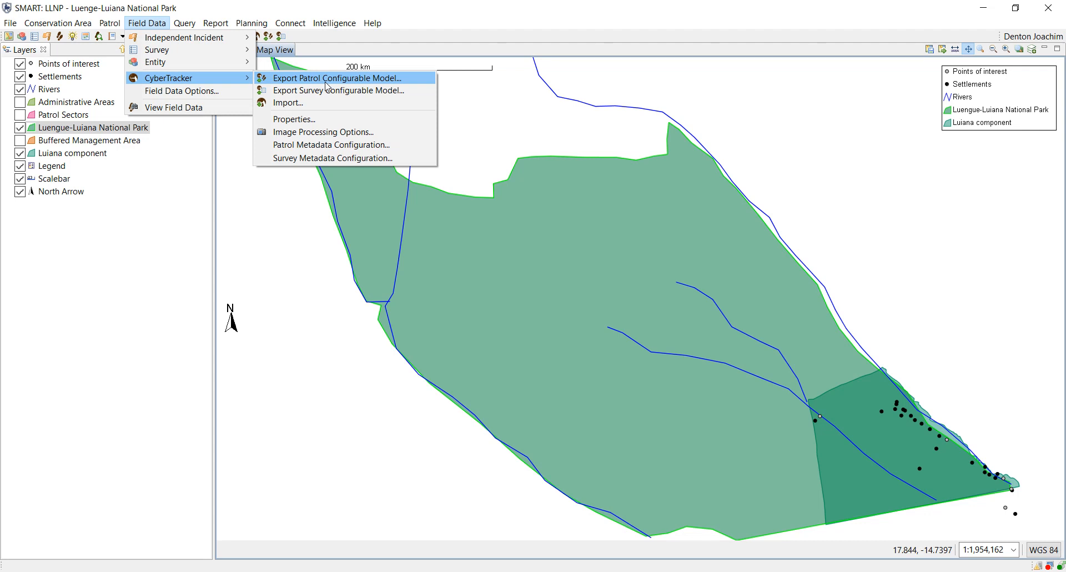
mouse_move(291, 28)
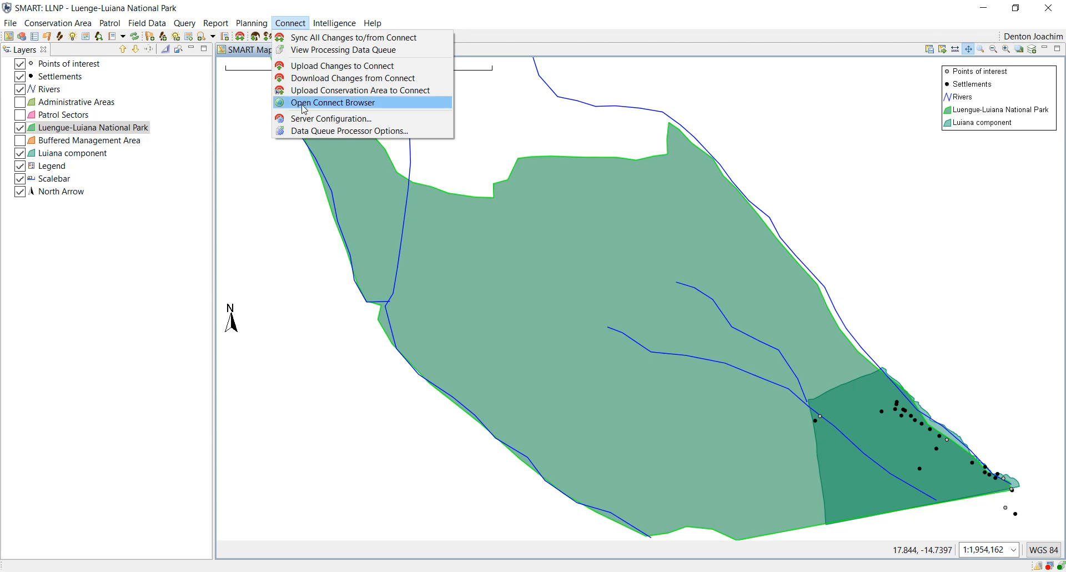
left_click(336, 106)
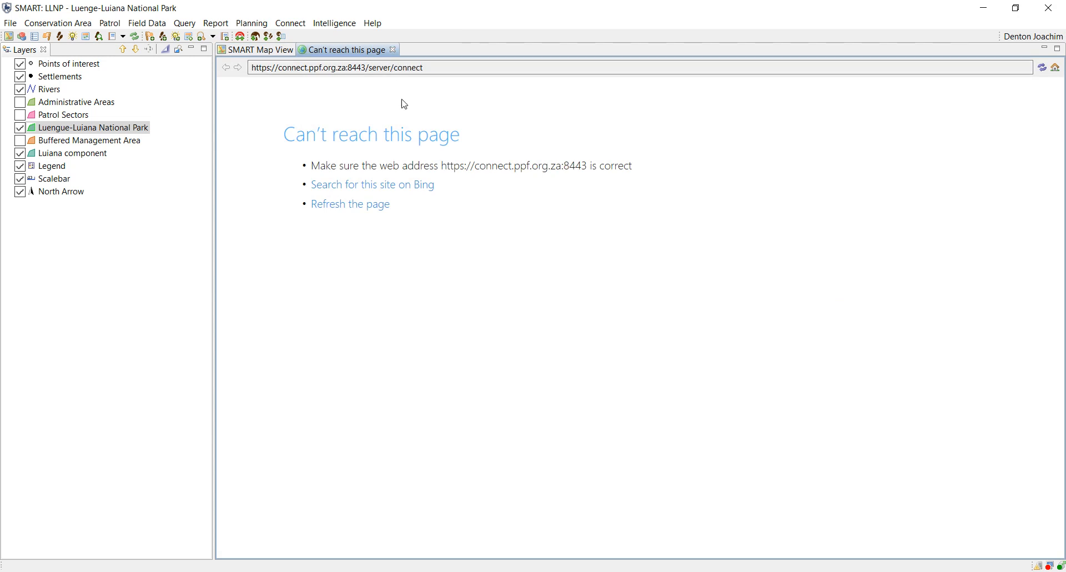
left_click_drag(423, 67, 251, 83)
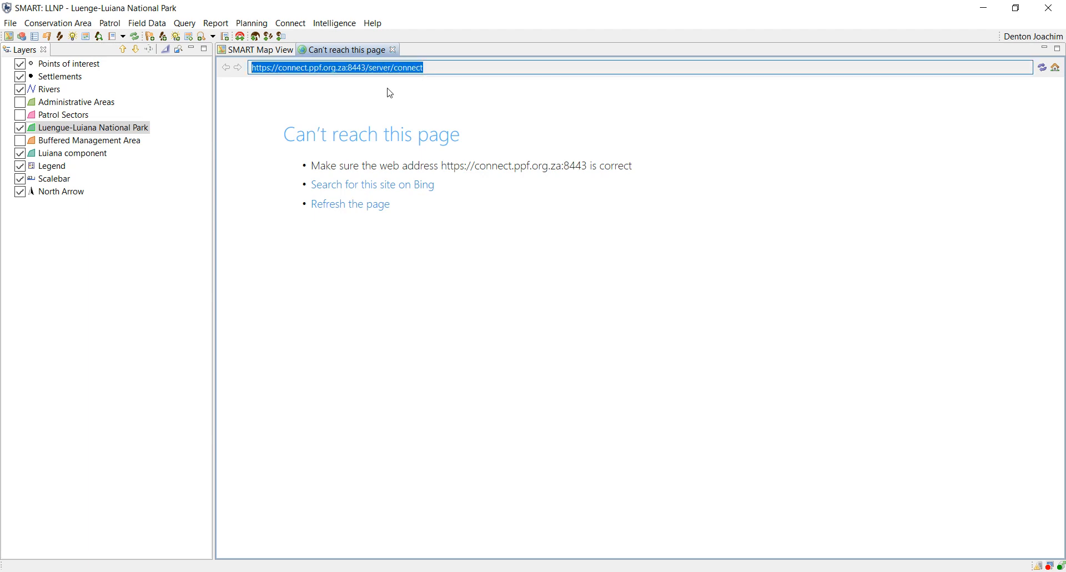
left_click(393, 53)
left_click(290, 23)
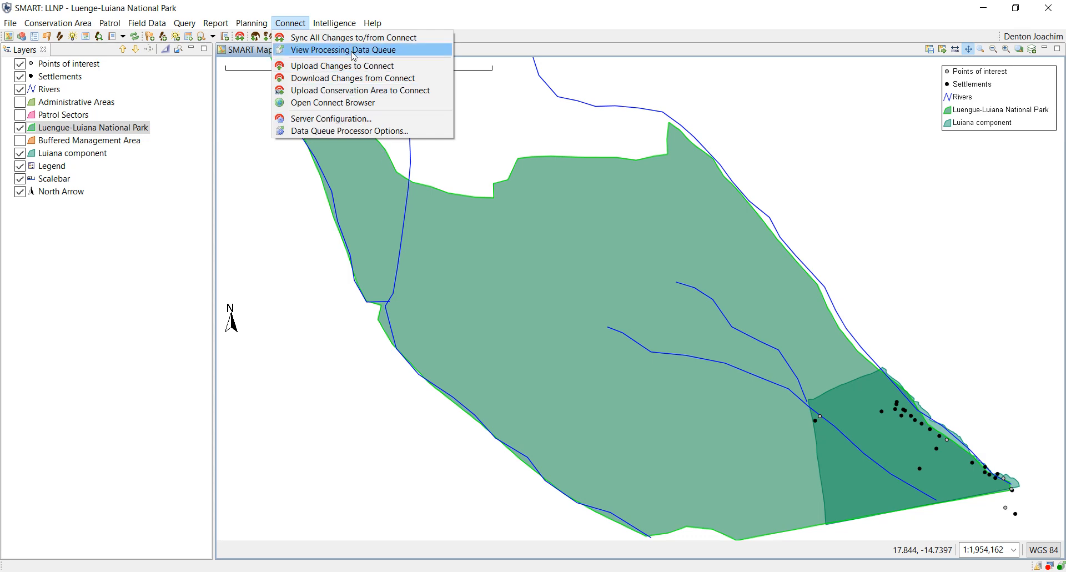
Open the processing data queue without logging in, widen the Name column, and tick SMART Connect Not Configured.
left_click(334, 49)
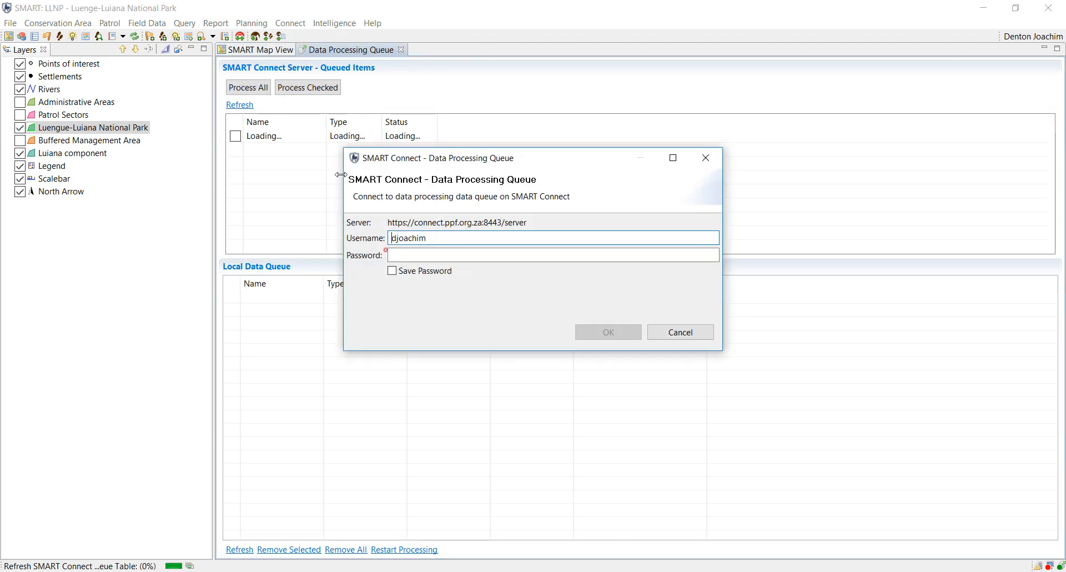
left_click(678, 333)
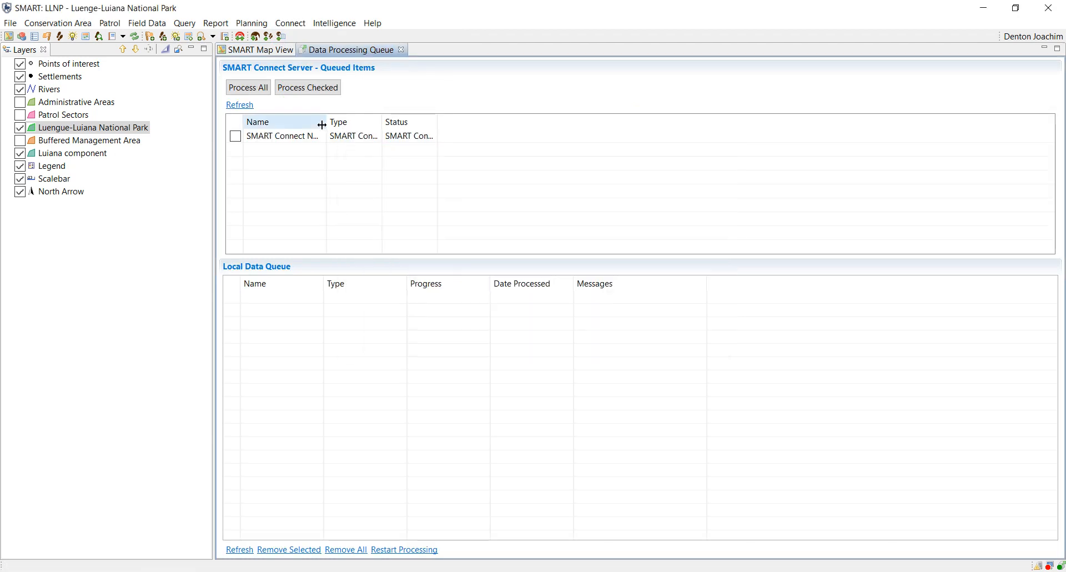
left_click_drag(326, 123, 460, 139)
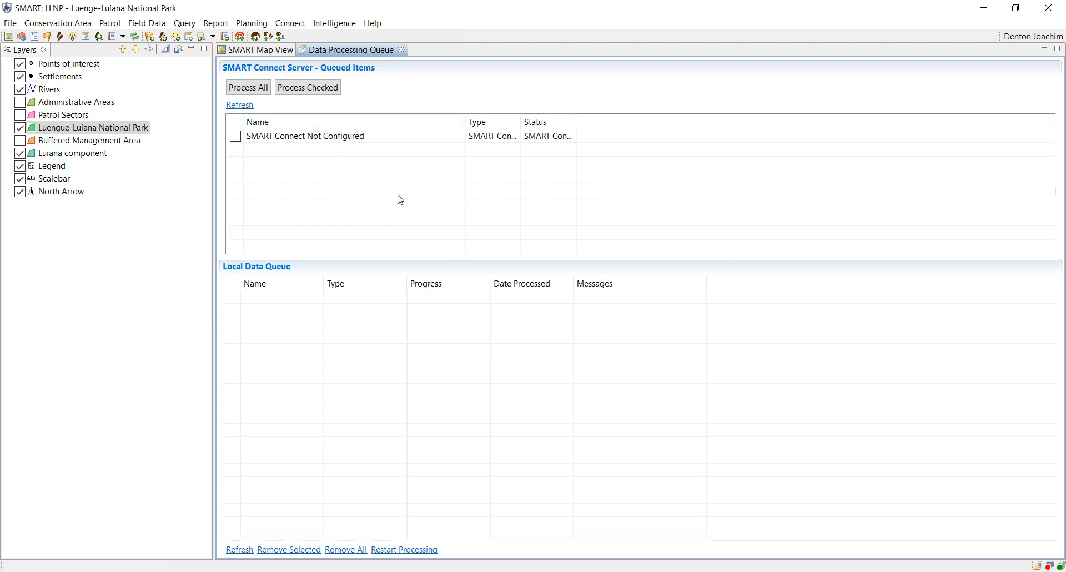
left_click(240, 138)
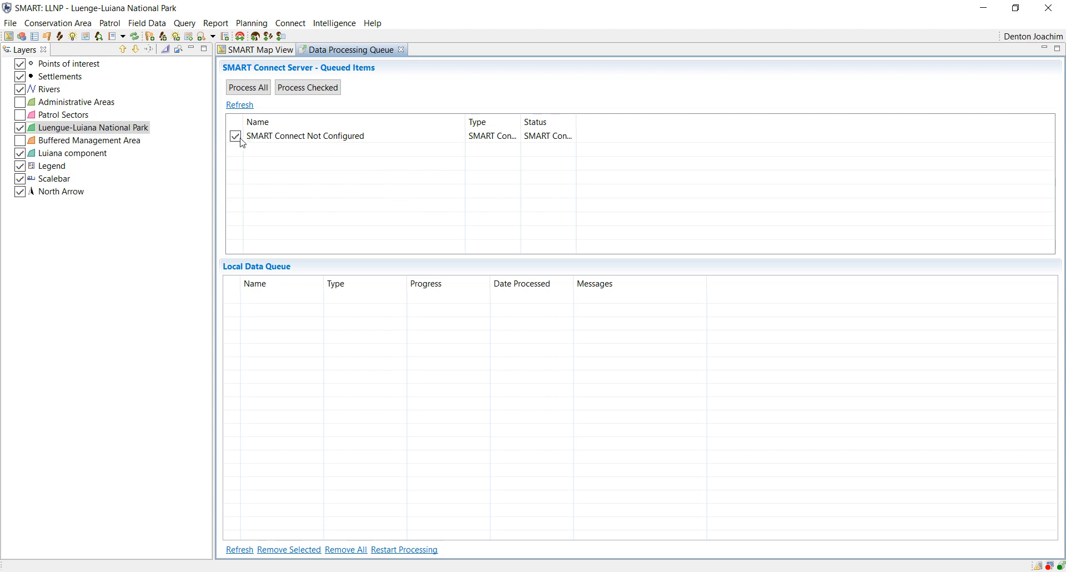